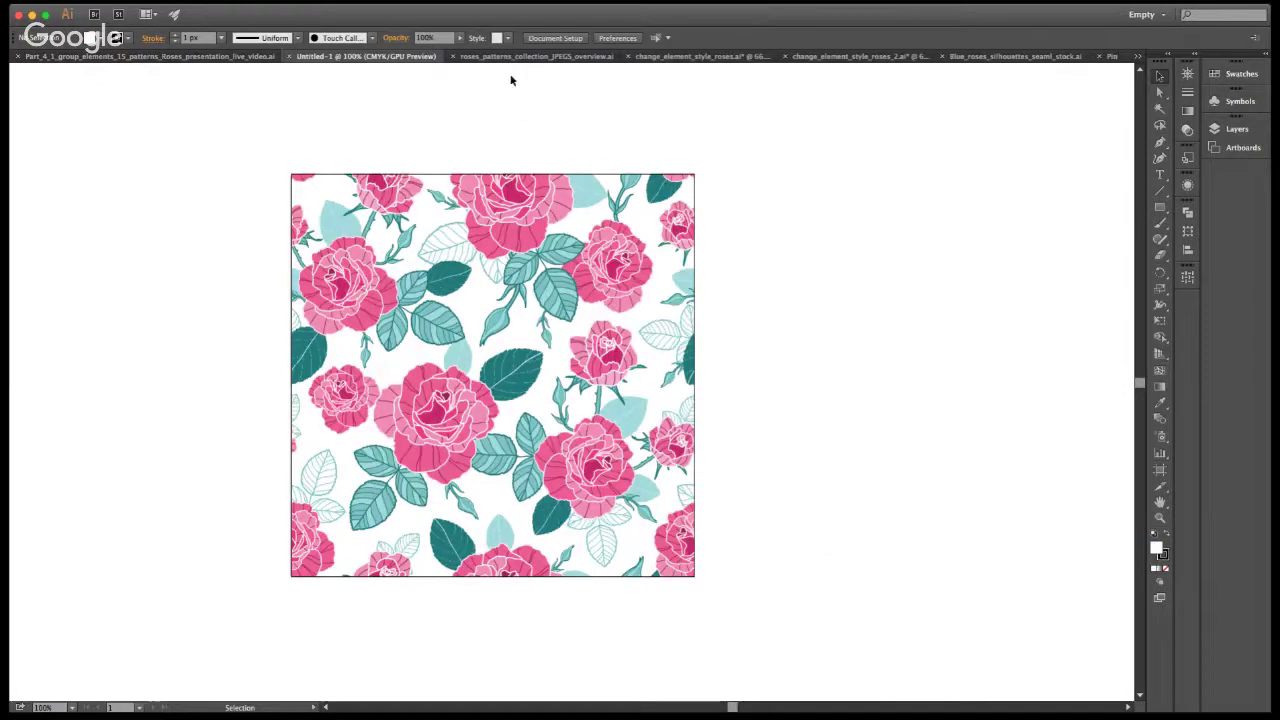
# Examine the pink, black-and-white and pastel rose pattern variations in roses_patterns_collection_JPEGS_overview.ai
pyautogui.click(508, 57)
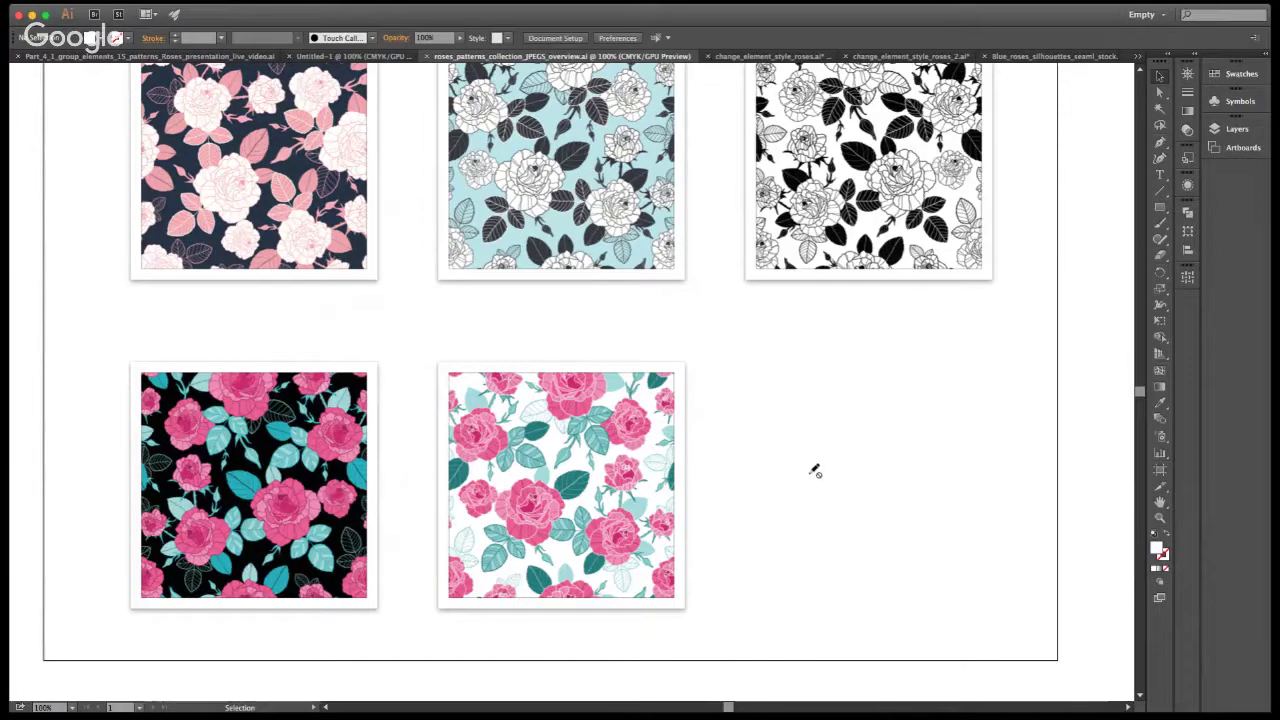
pyautogui.scroll(2, 815, 471)
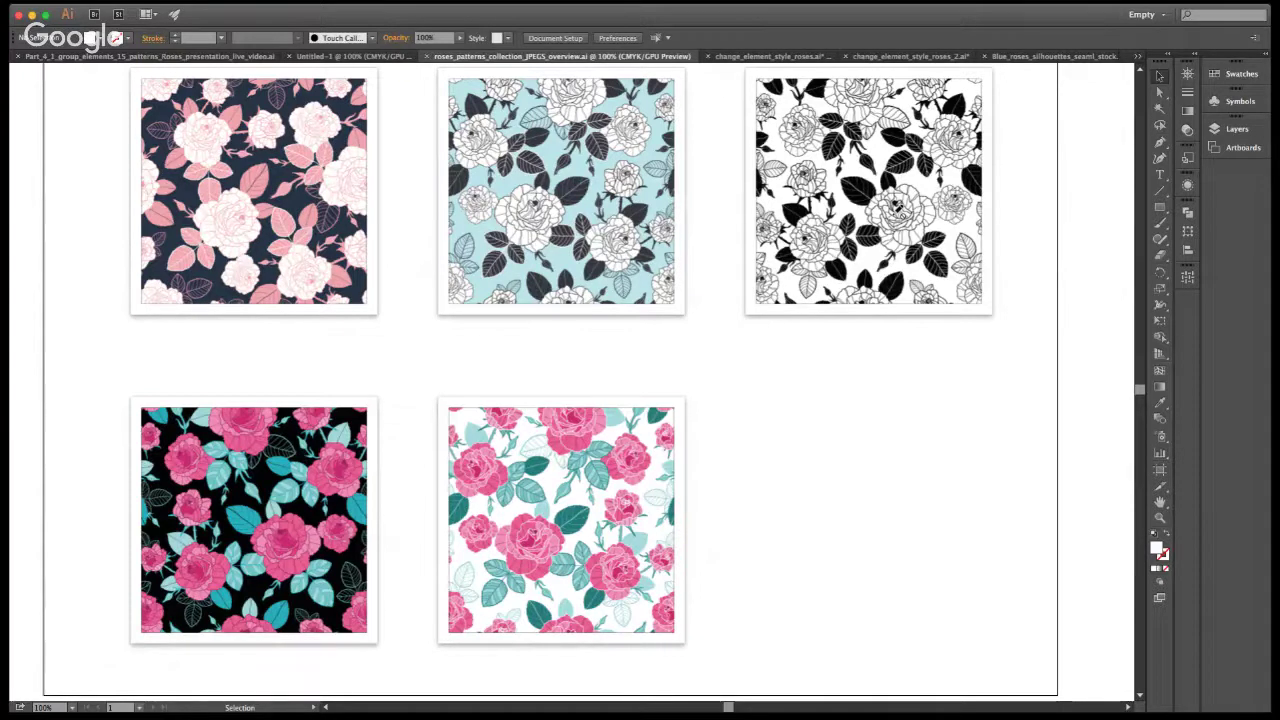
pyautogui.scroll(1, 903, 404)
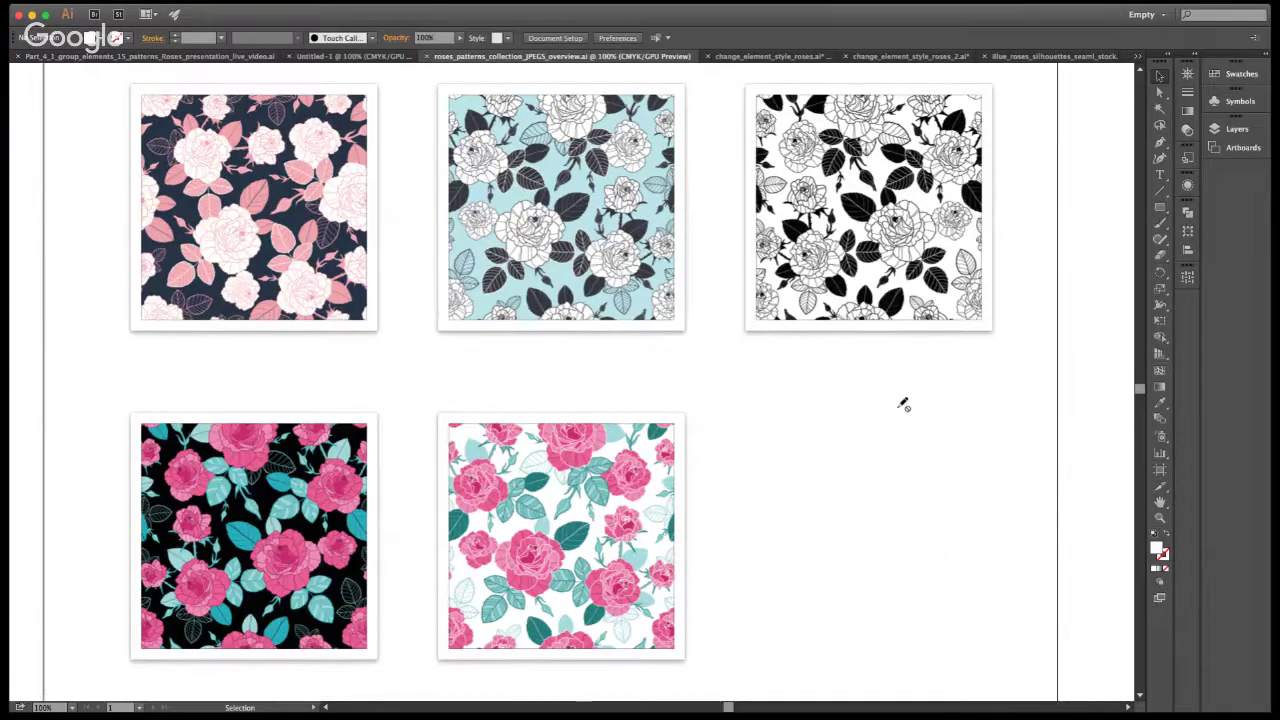
pyautogui.scroll(3, 903, 404)
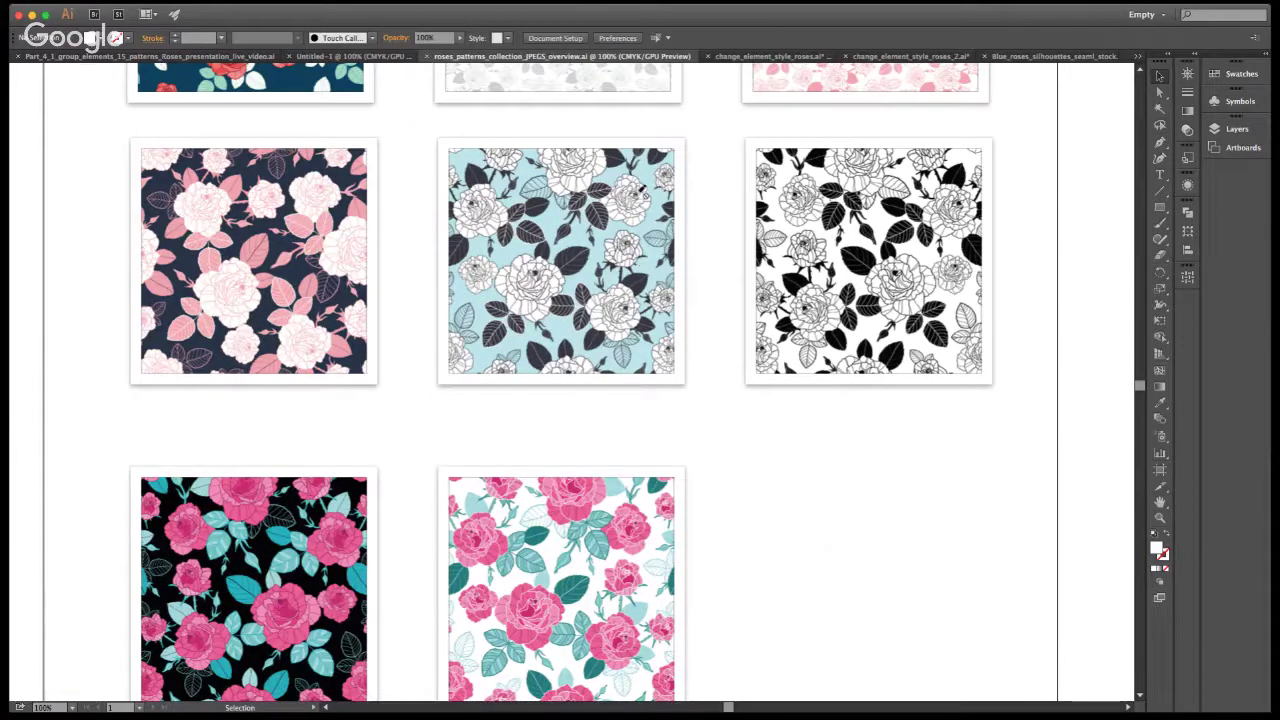
pyautogui.scroll(1, 538, 280)
pyautogui.scroll(1, 538, 280)
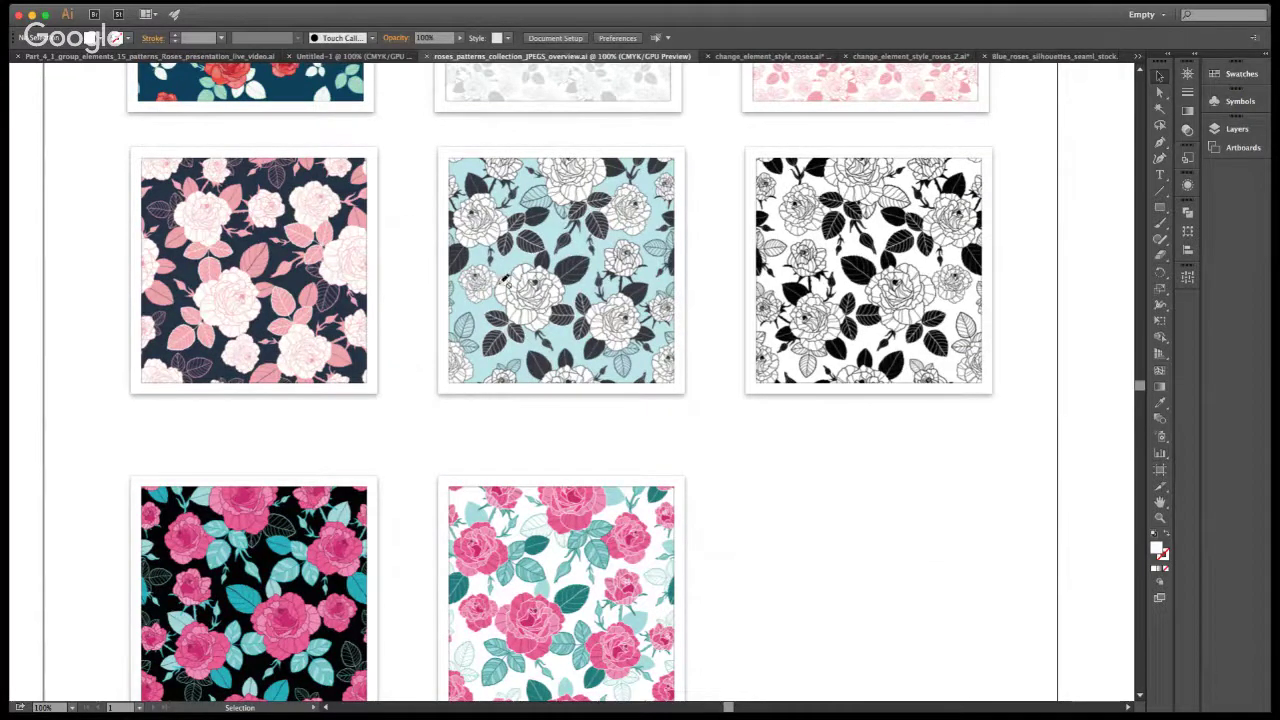
pyautogui.scroll(2, 386, 398)
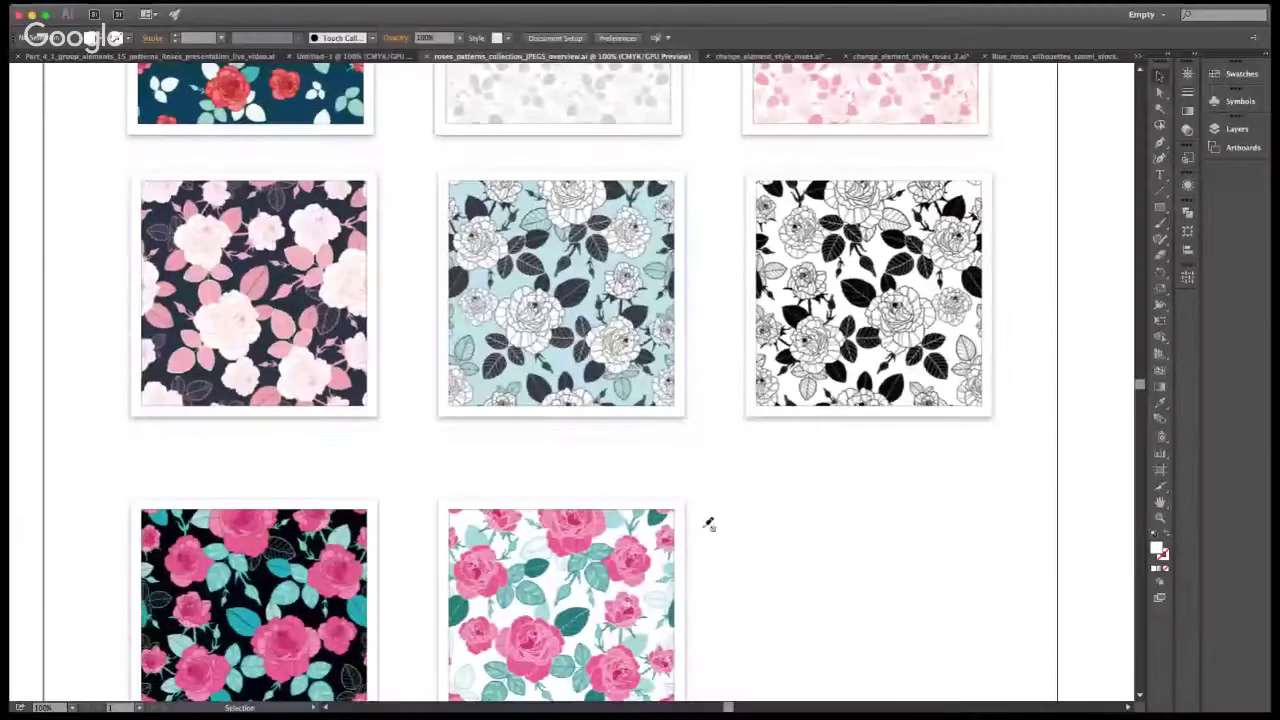
pyautogui.scroll(2, 391, 400)
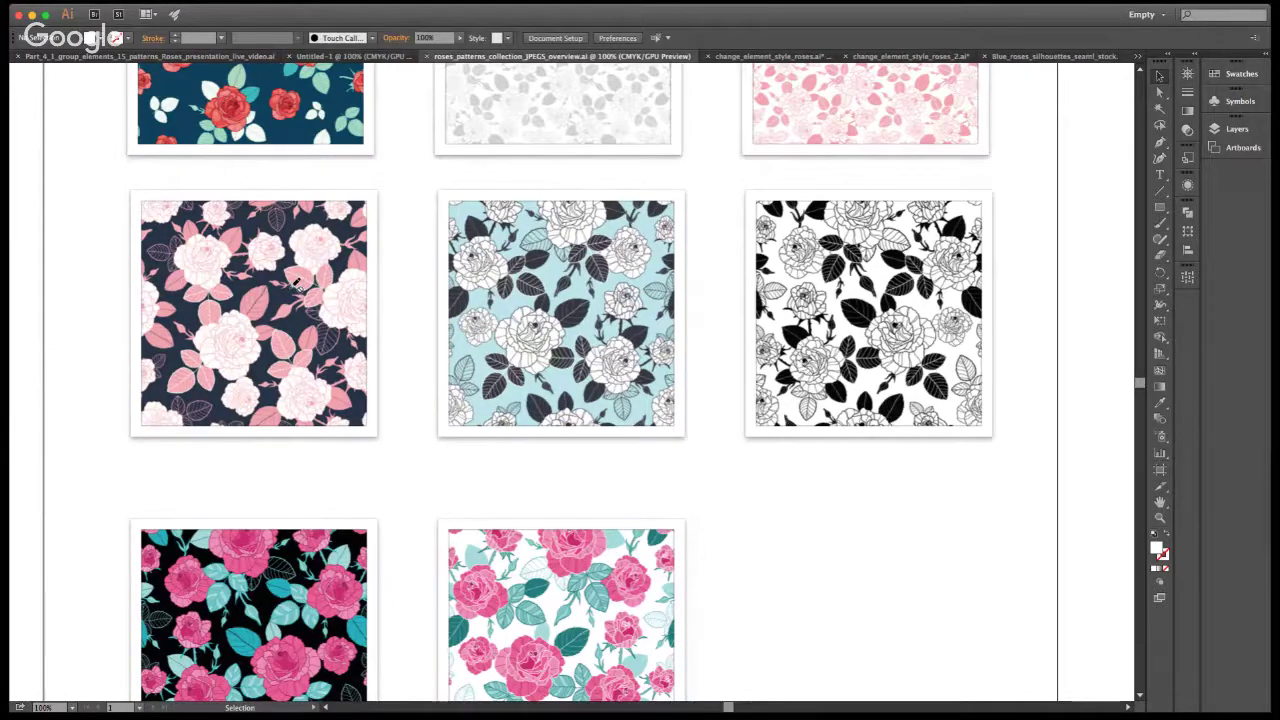
pyautogui.scroll(2, 466, 385)
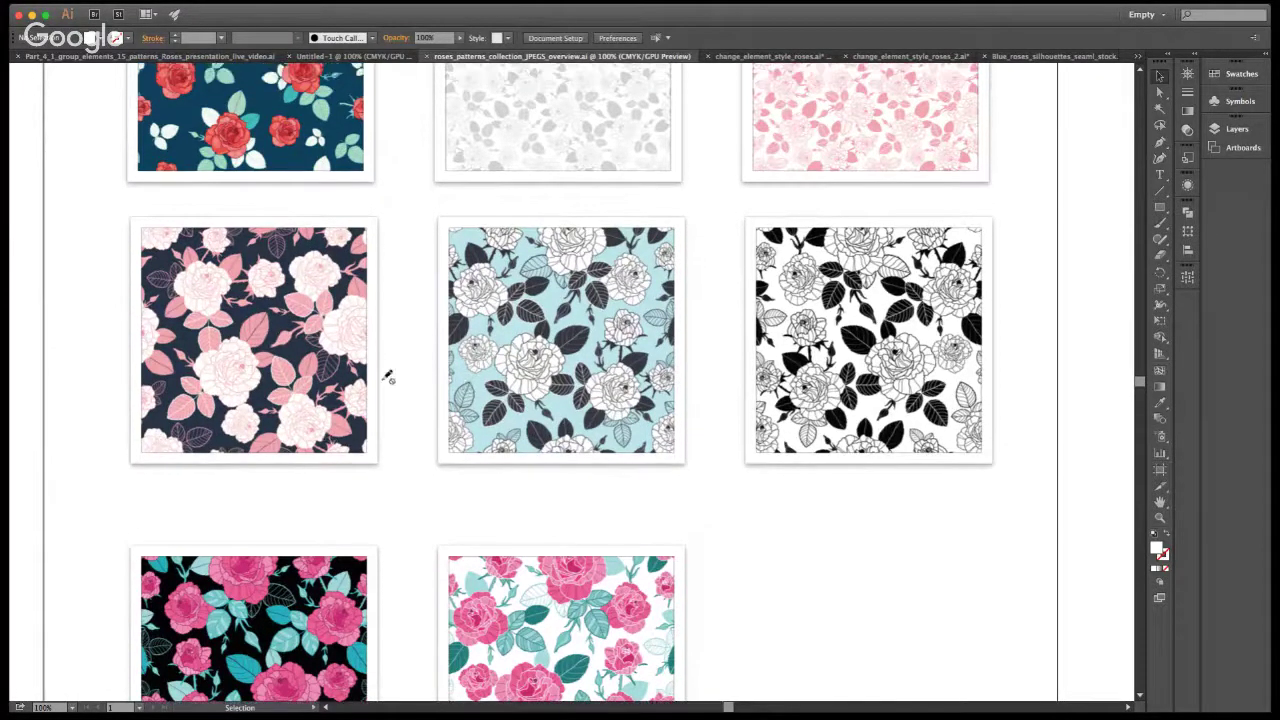
pyautogui.scroll(3, 600, 568)
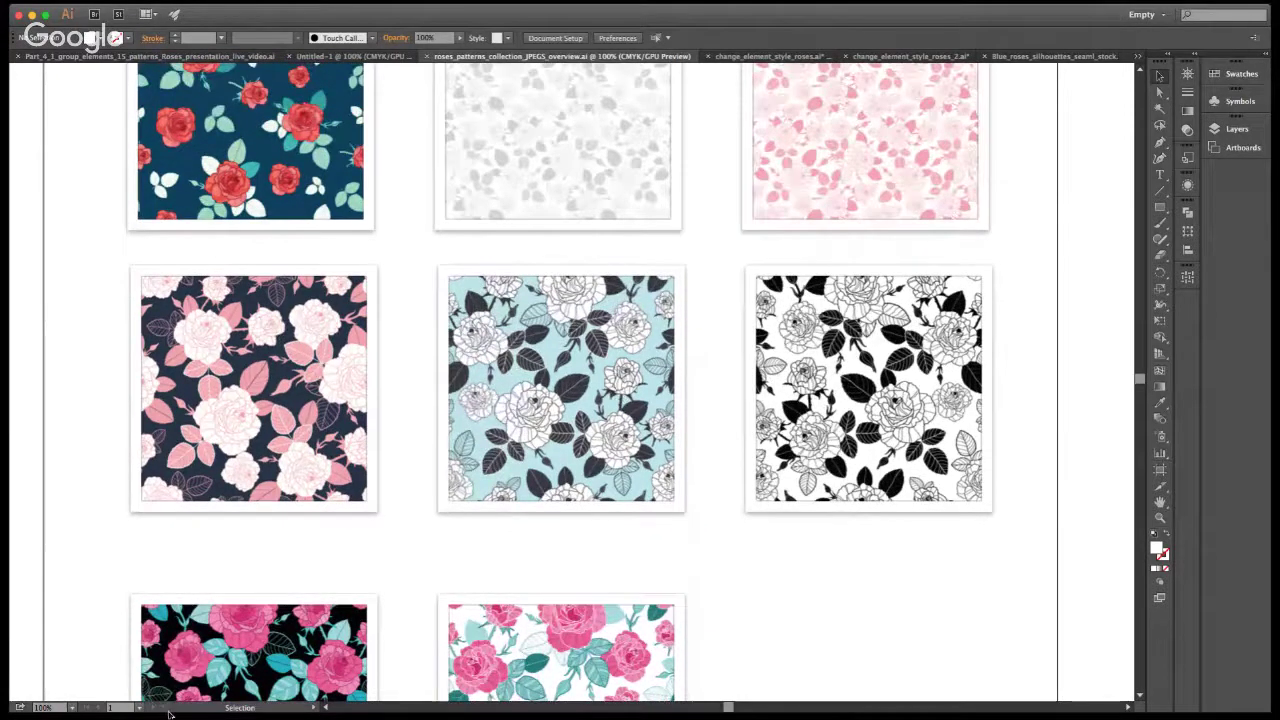
pyautogui.scroll(1, 632, 398)
pyautogui.scroll(7, 632, 398)
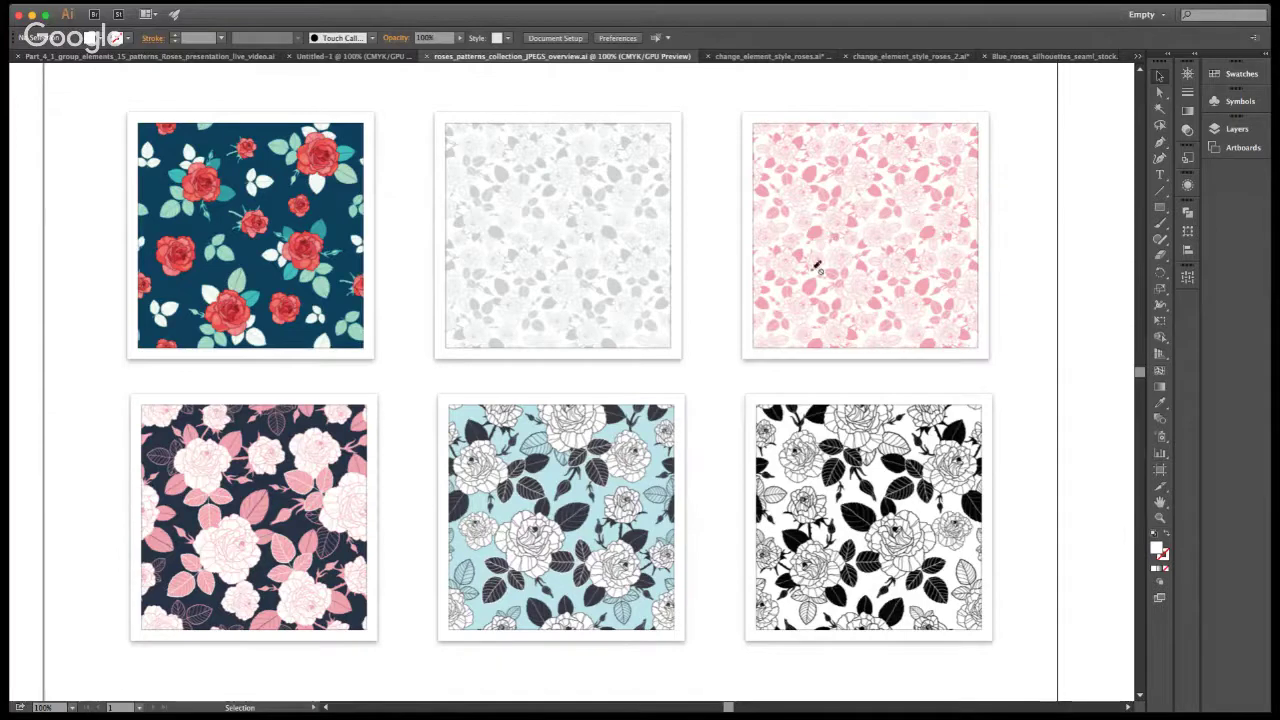
pyautogui.scroll(1, 266, 446)
pyautogui.scroll(2, 266, 446)
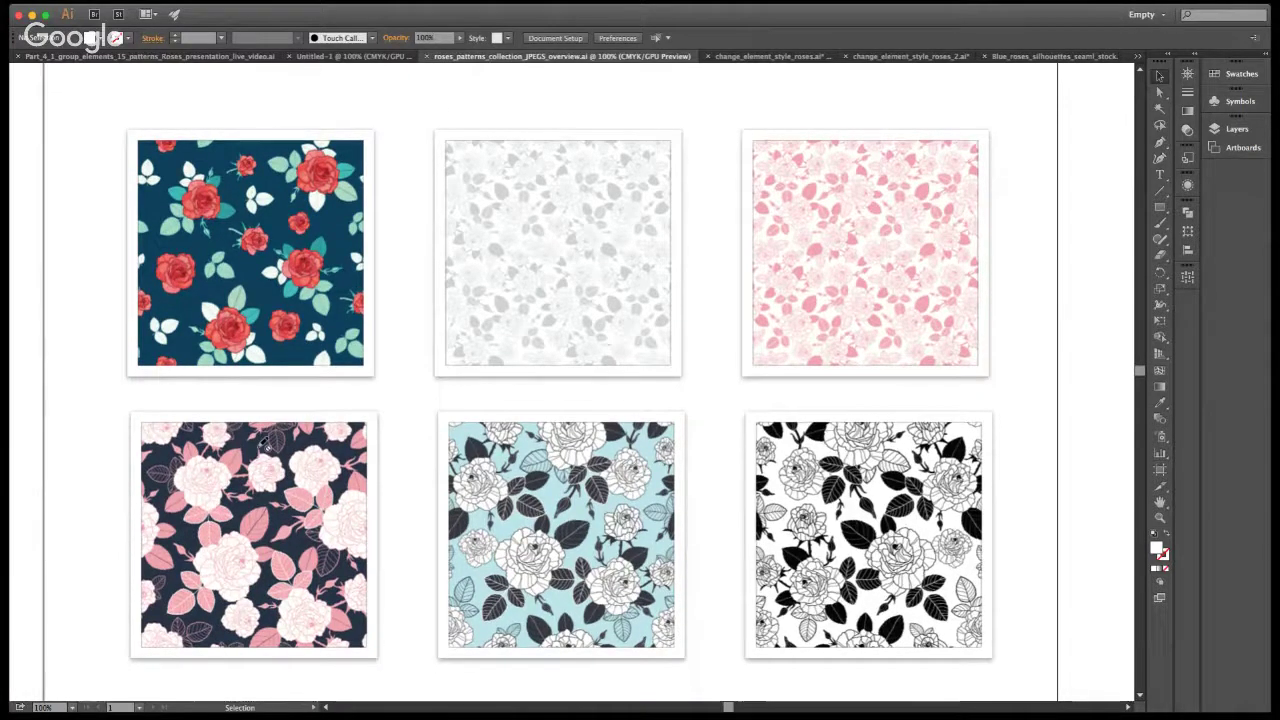
# Compare the pink and red rose styles in change_element_style_roses.ai with the rose pattern in Untitled-1
pyautogui.hotkey('ctrl', 'Tab')
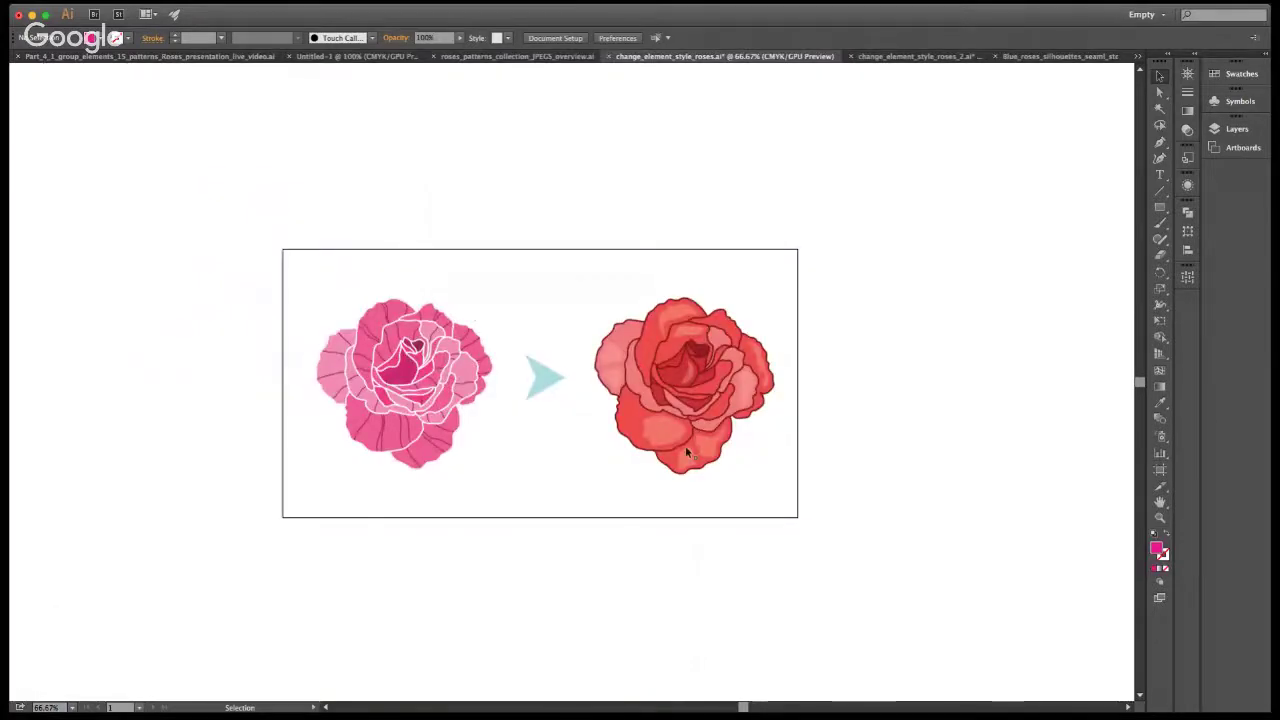
pyautogui.click(423, 357)
pyautogui.click(497, 228)
pyautogui.click(314, 56)
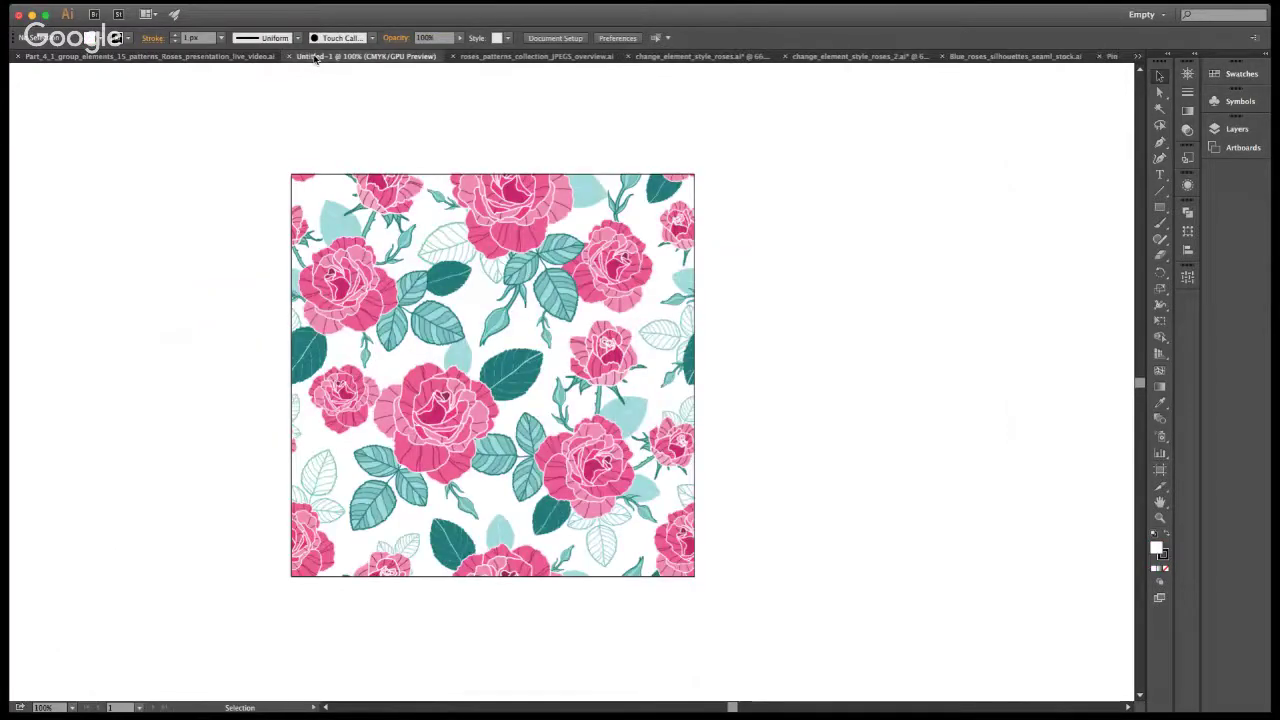
pyautogui.click(708, 57)
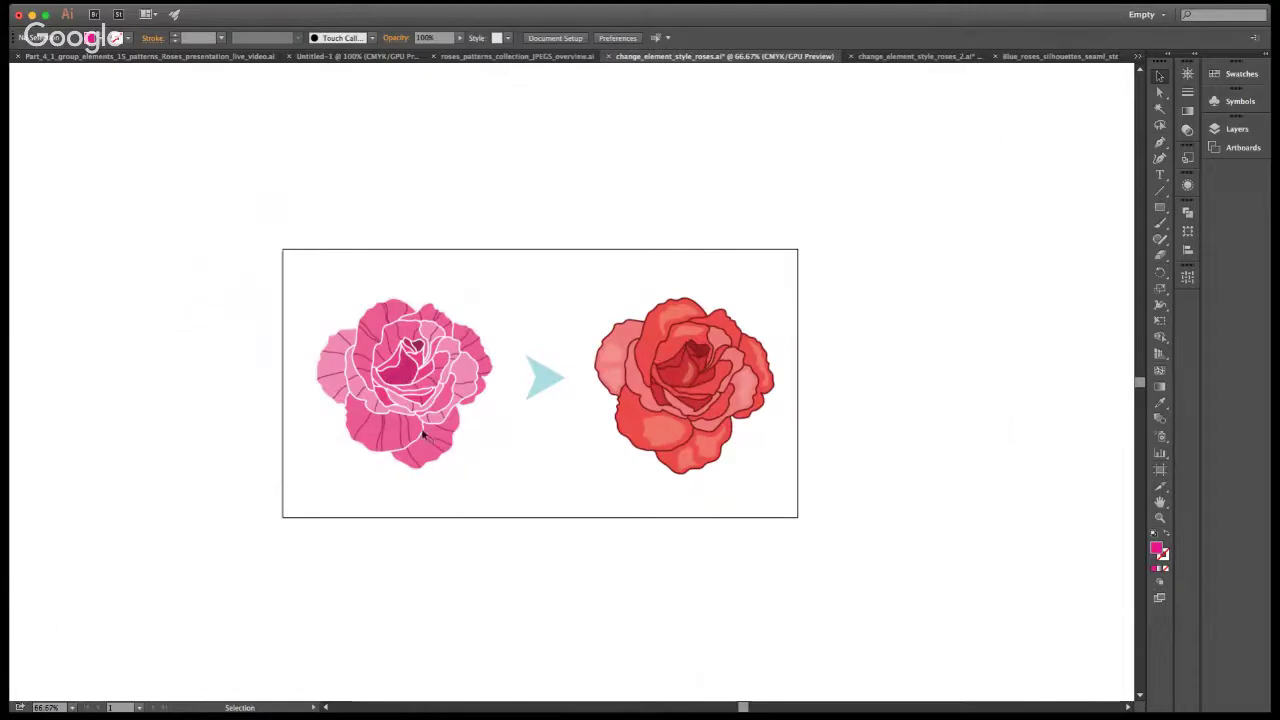
# Select the pink rose's petal vein lines with the Magic Wand and remove them from view
pyautogui.click(1160, 108)
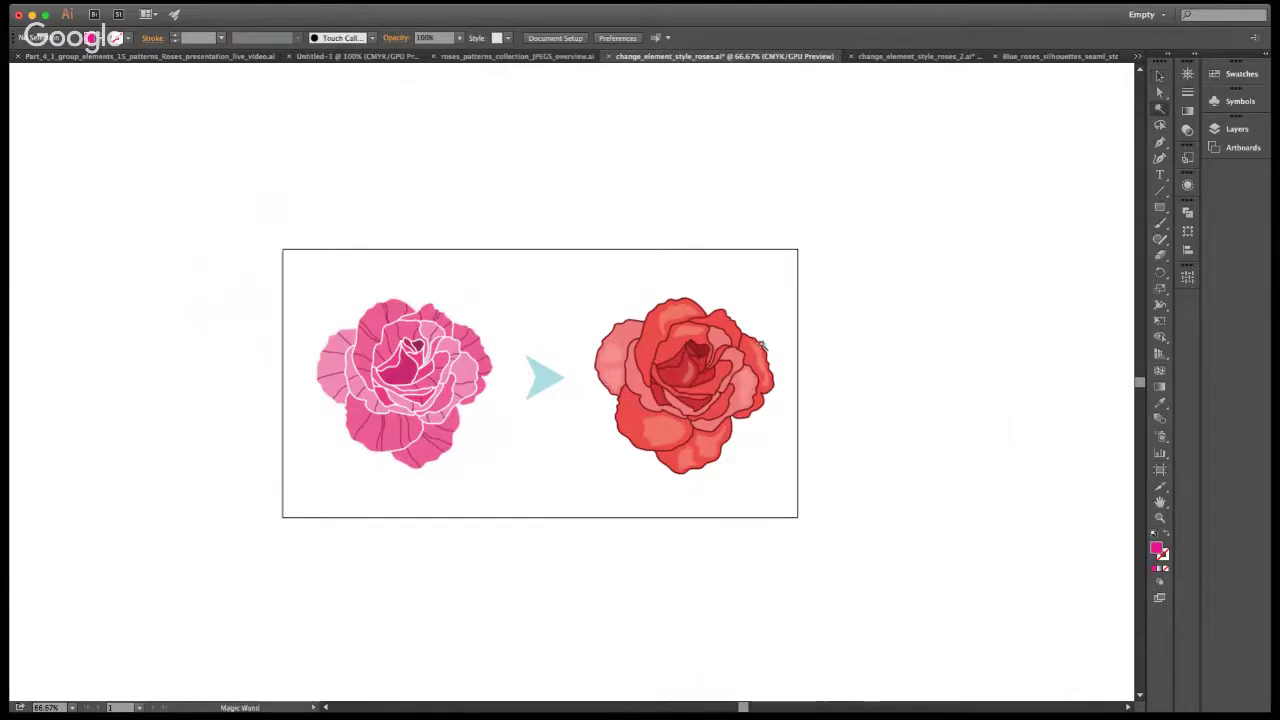
pyautogui.click(400, 335)
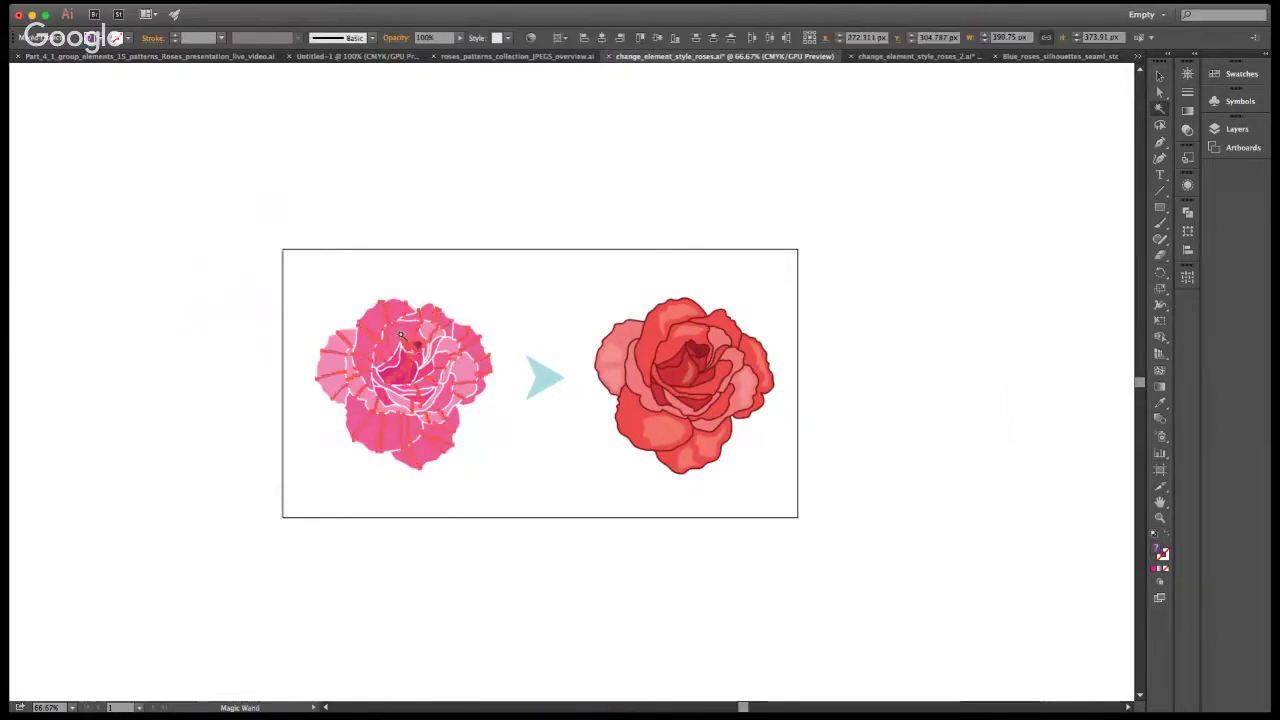
pyautogui.press('super+shift+a')
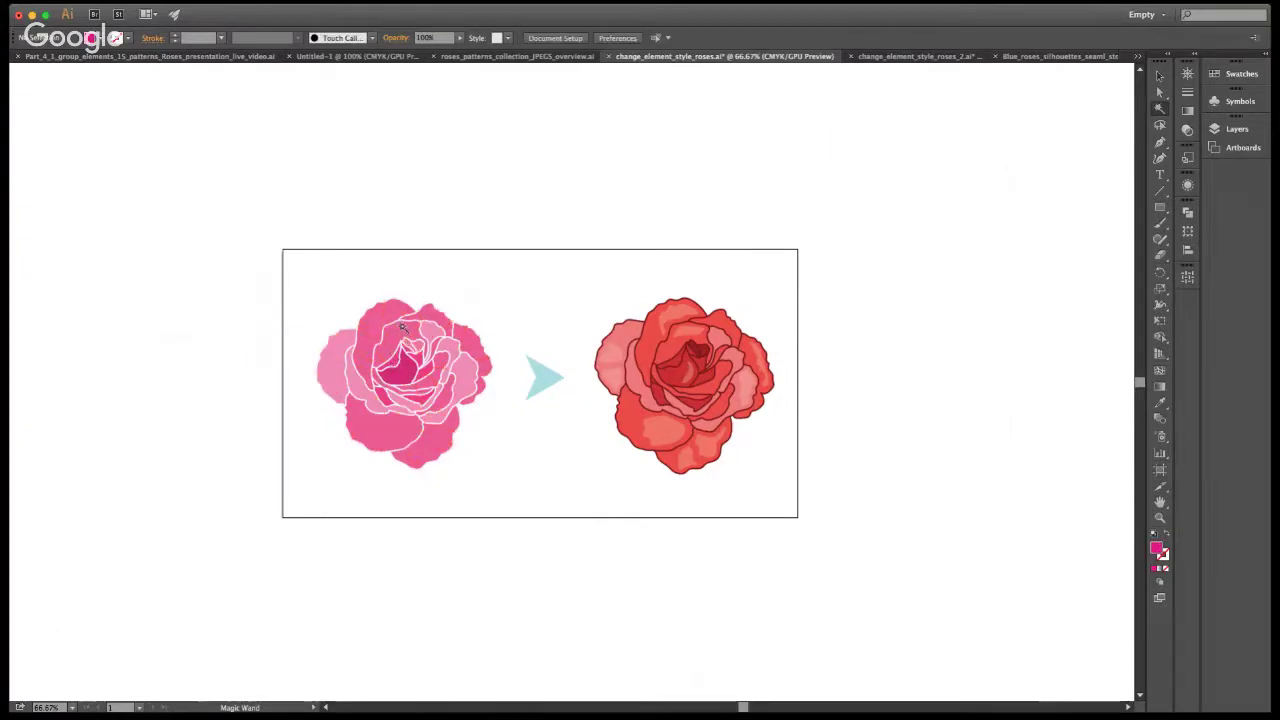
# Try selecting the pink rose's petal shapes by color with the Magic Wand, and clear the selection
pyautogui.click(410, 372)
pyautogui.keyDown('shift'); pyautogui.click(333, 377); pyautogui.keyUp('shift')
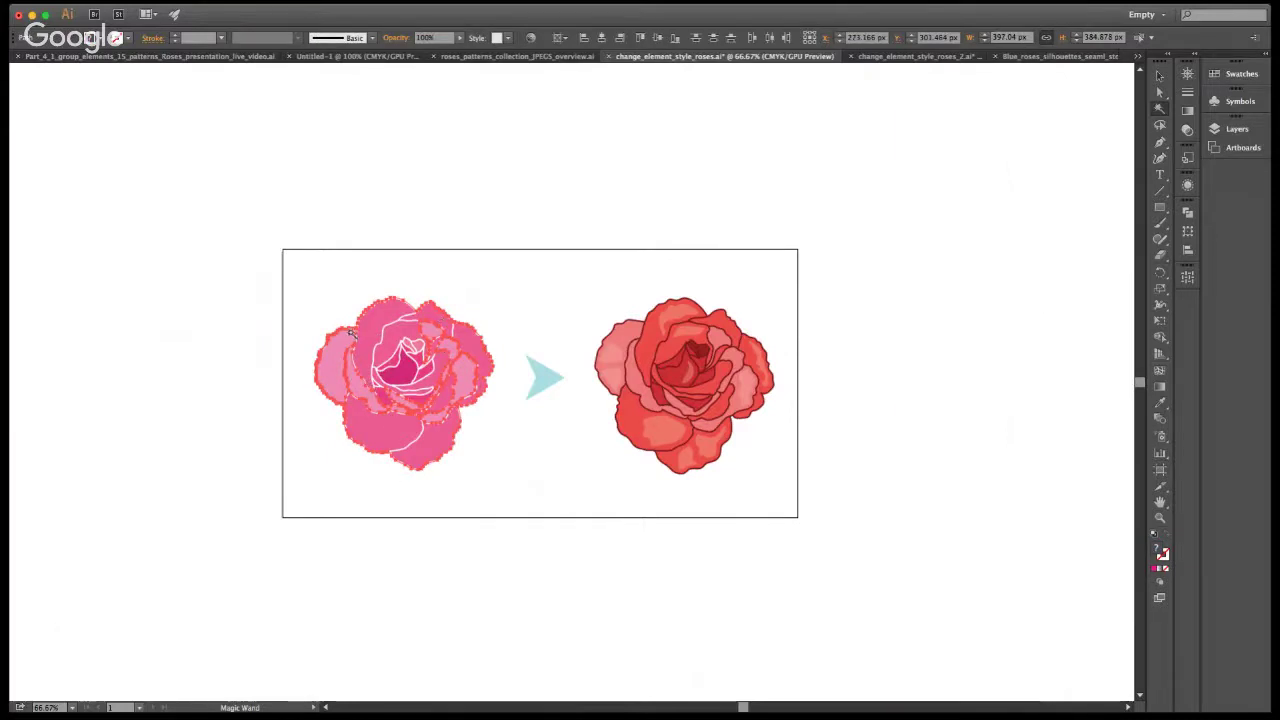
pyautogui.press('super+shift+a')
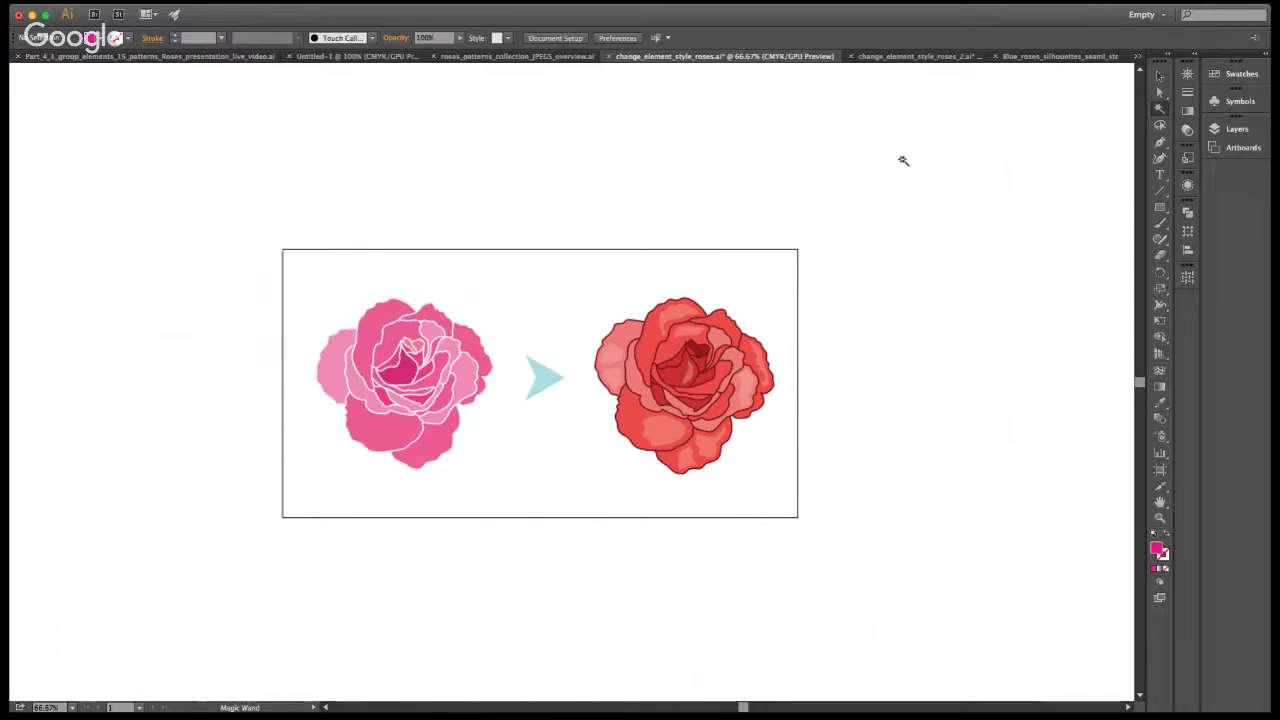
pyautogui.click(1158, 110)
pyautogui.click(415, 420)
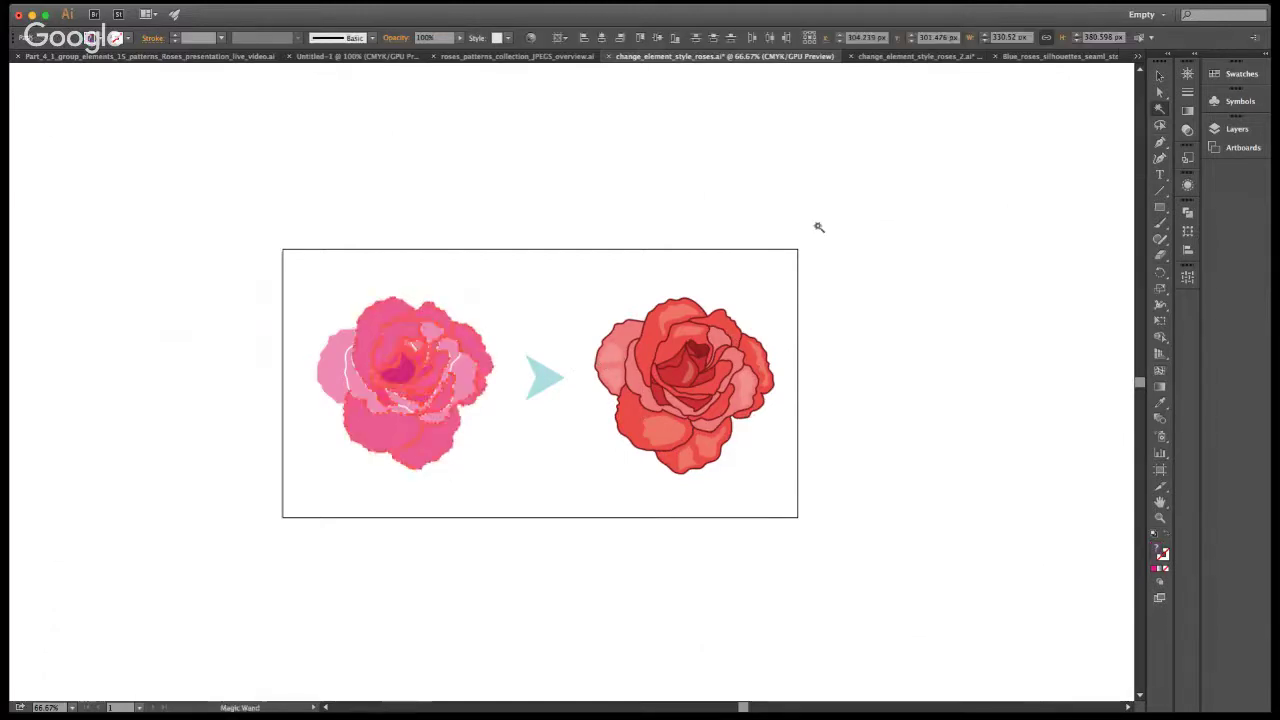
pyautogui.click(814, 233)
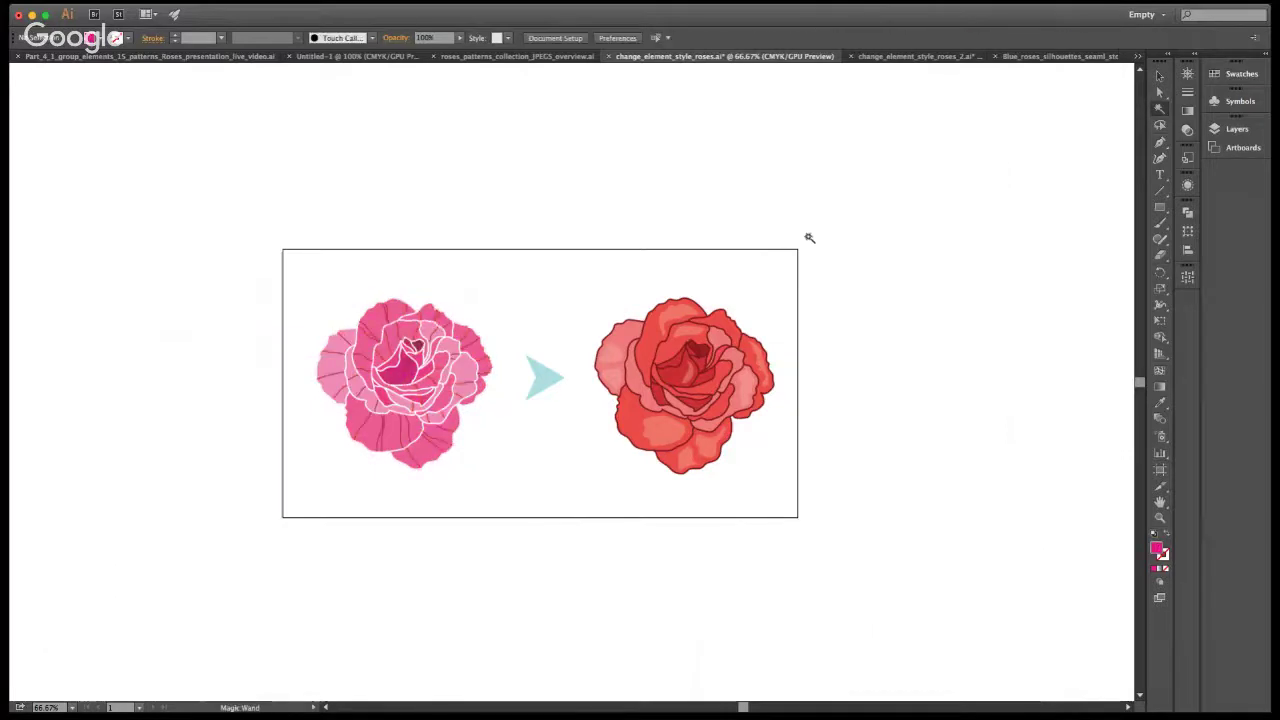
pyautogui.press('v')
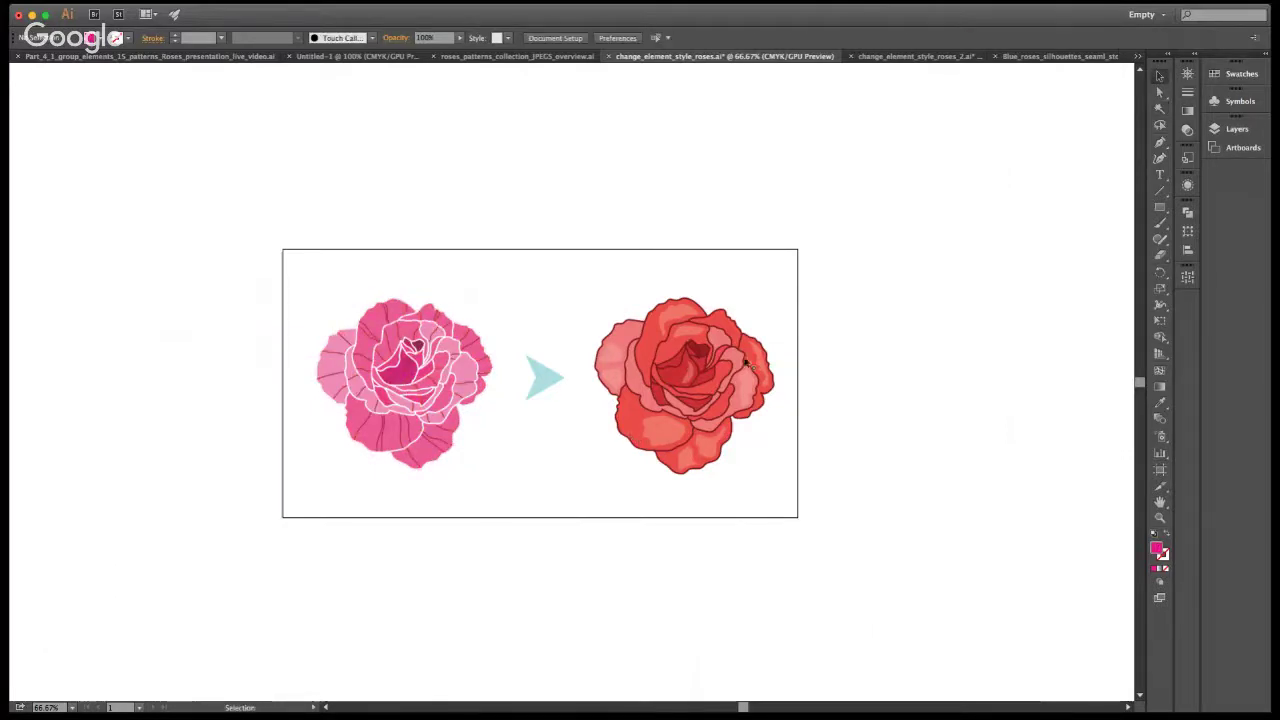
# Examine the red rose patterns on dark blue, striped, black and white backgrounds in the patterns collection overview
pyautogui.click(517, 56)
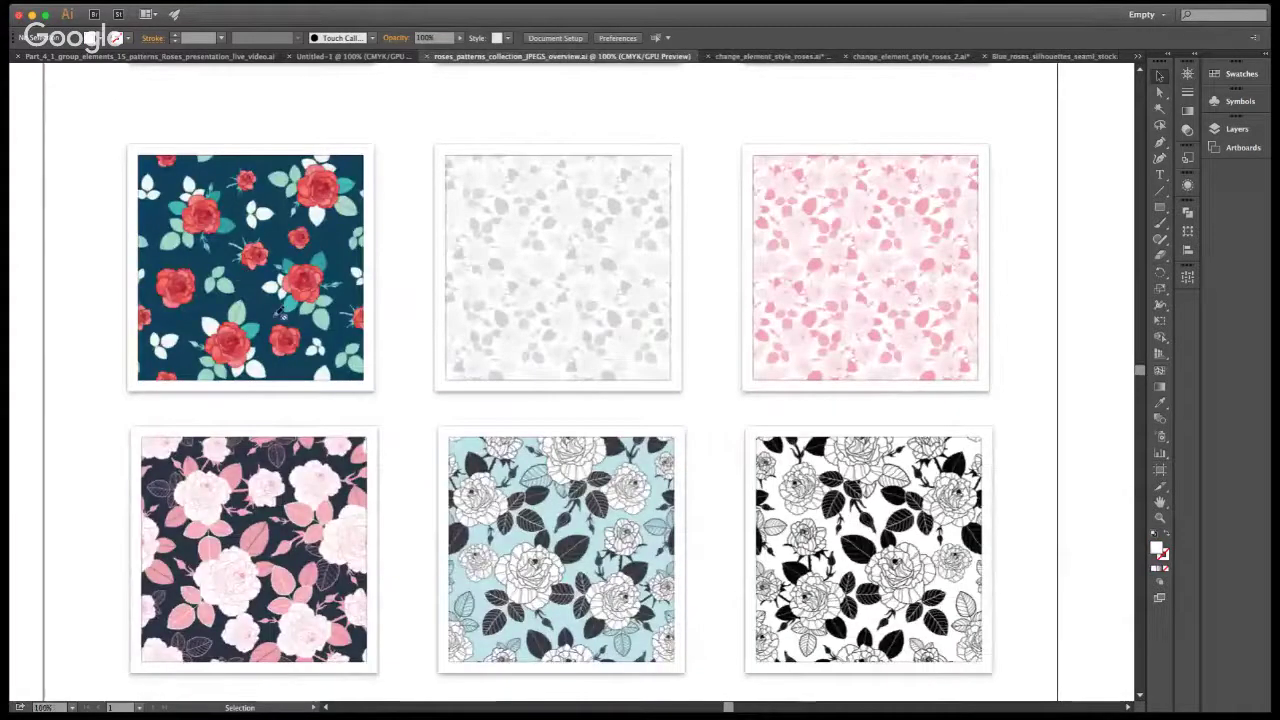
pyautogui.scroll(2, 262, 390)
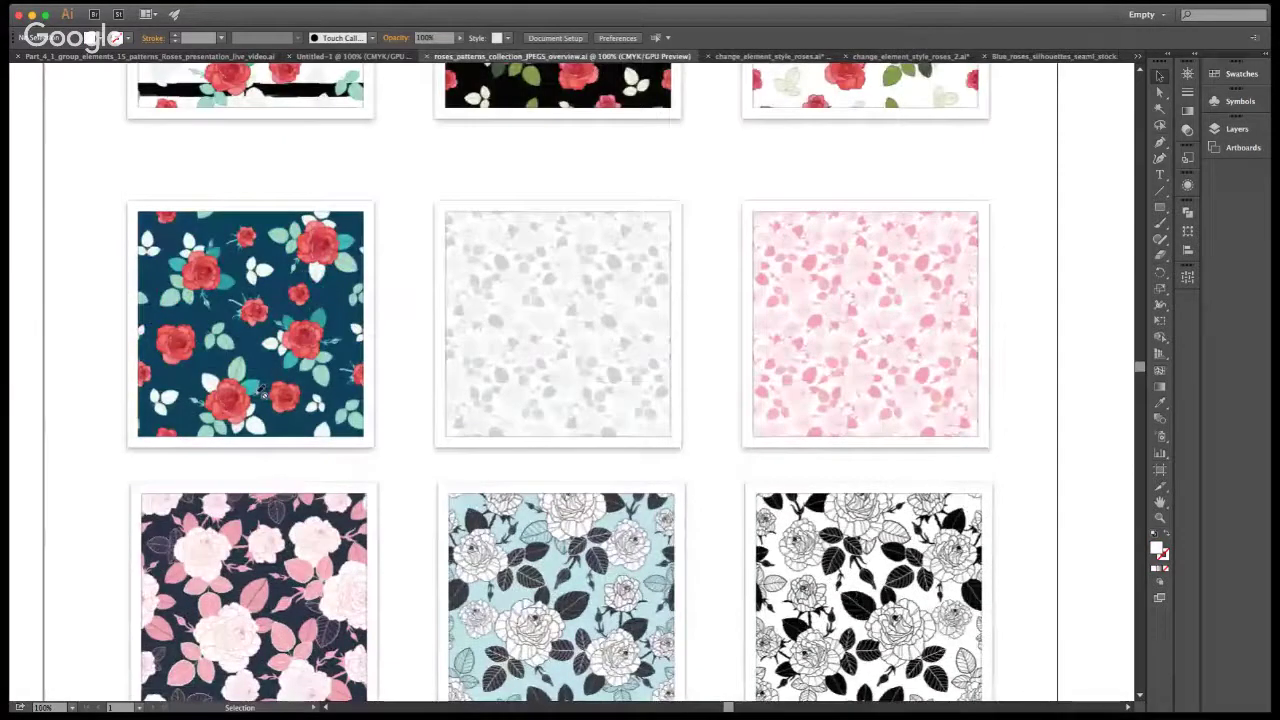
pyautogui.scroll(3, 262, 392)
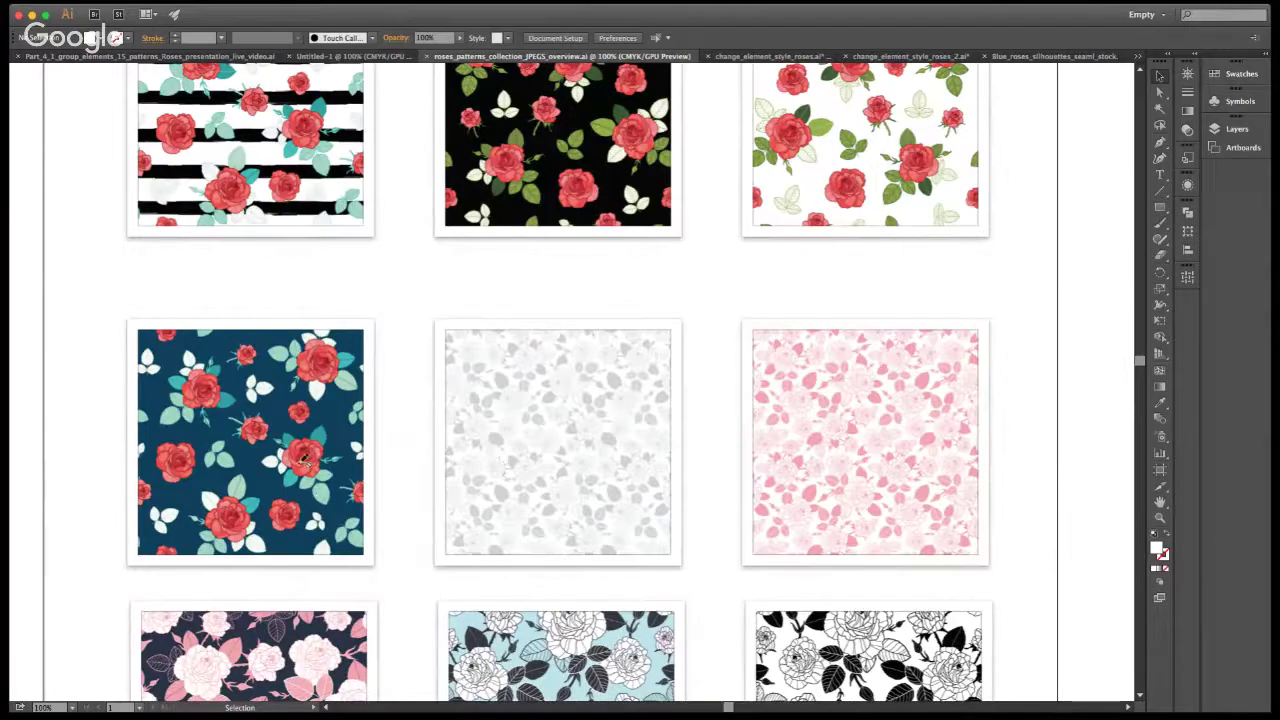
pyautogui.scroll(1, 342, 492)
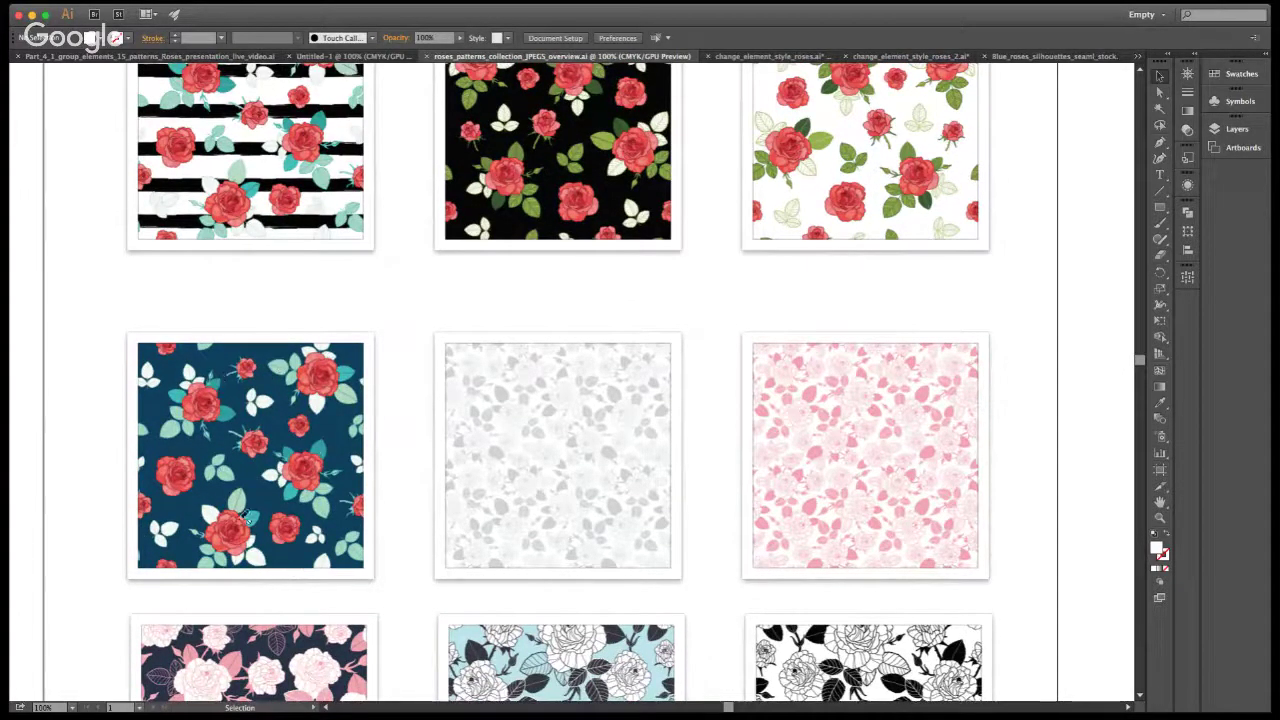
pyautogui.scroll(1, 300, 489)
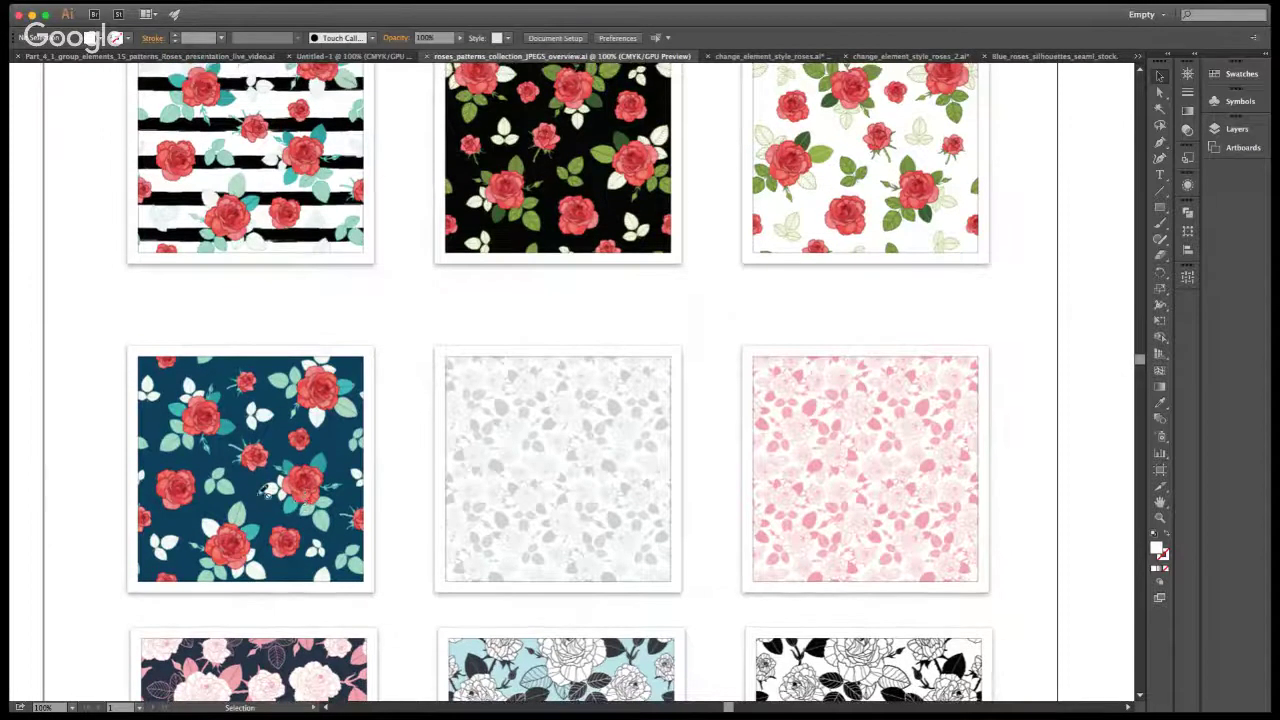
pyautogui.scroll(5, 300, 488)
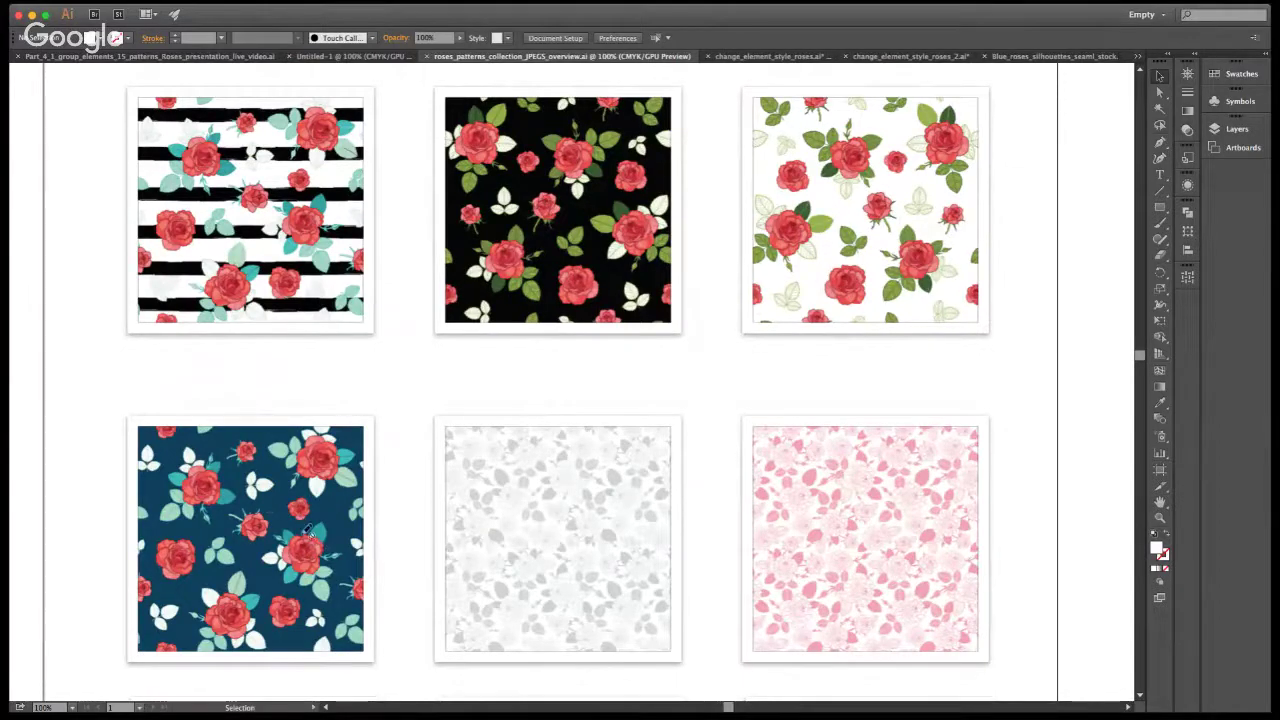
pyautogui.scroll(-5, 420, 514)
pyautogui.scroll(-3, 420, 514)
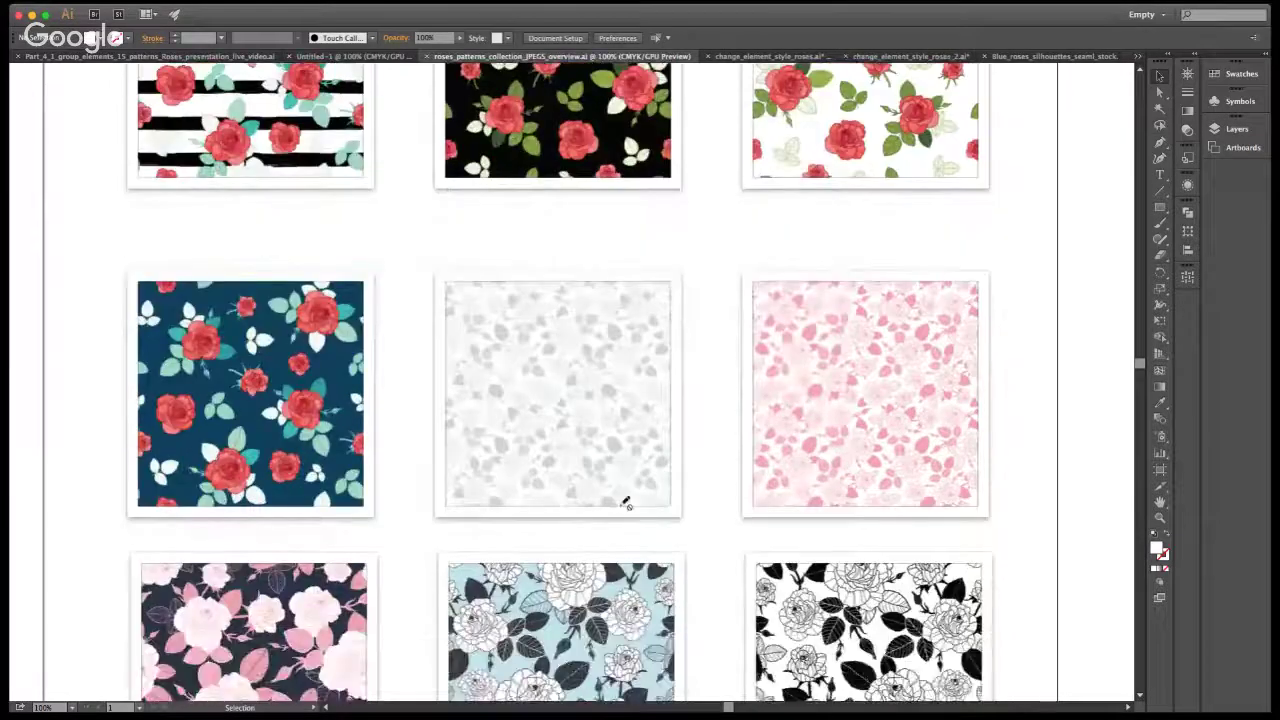
pyautogui.scroll(-3, 408, 397)
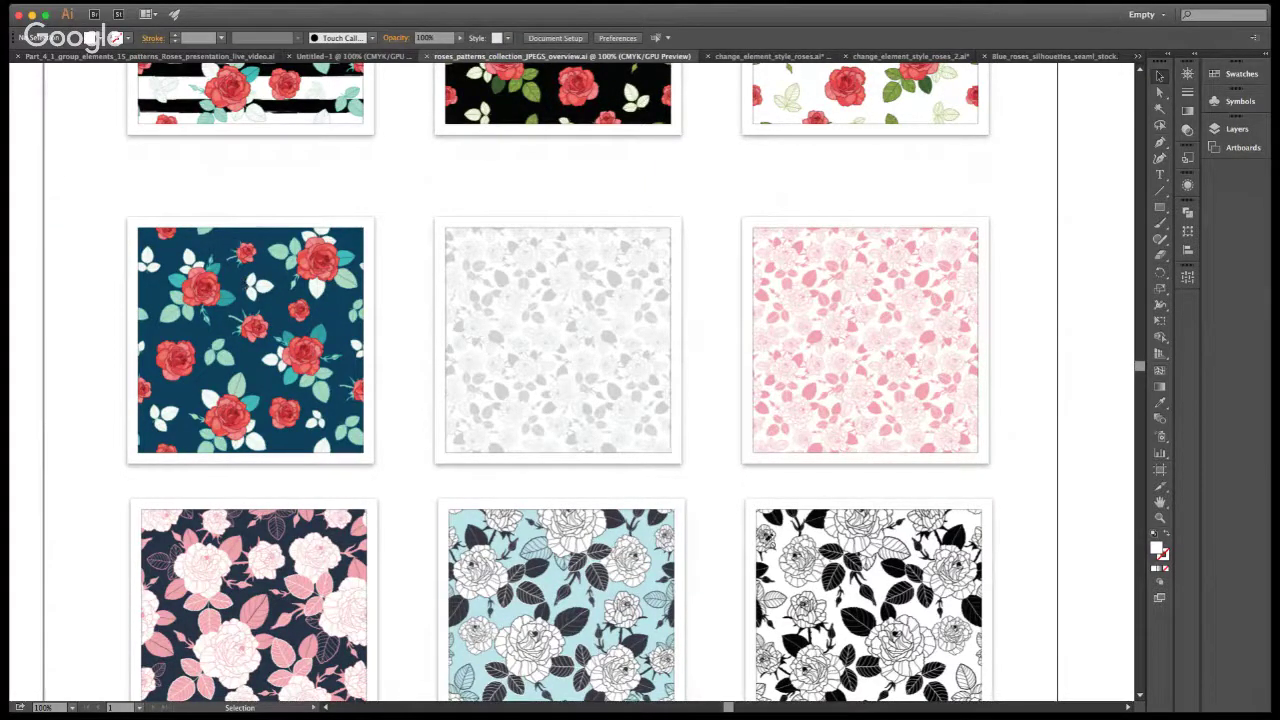
pyautogui.scroll(1, 288, 425)
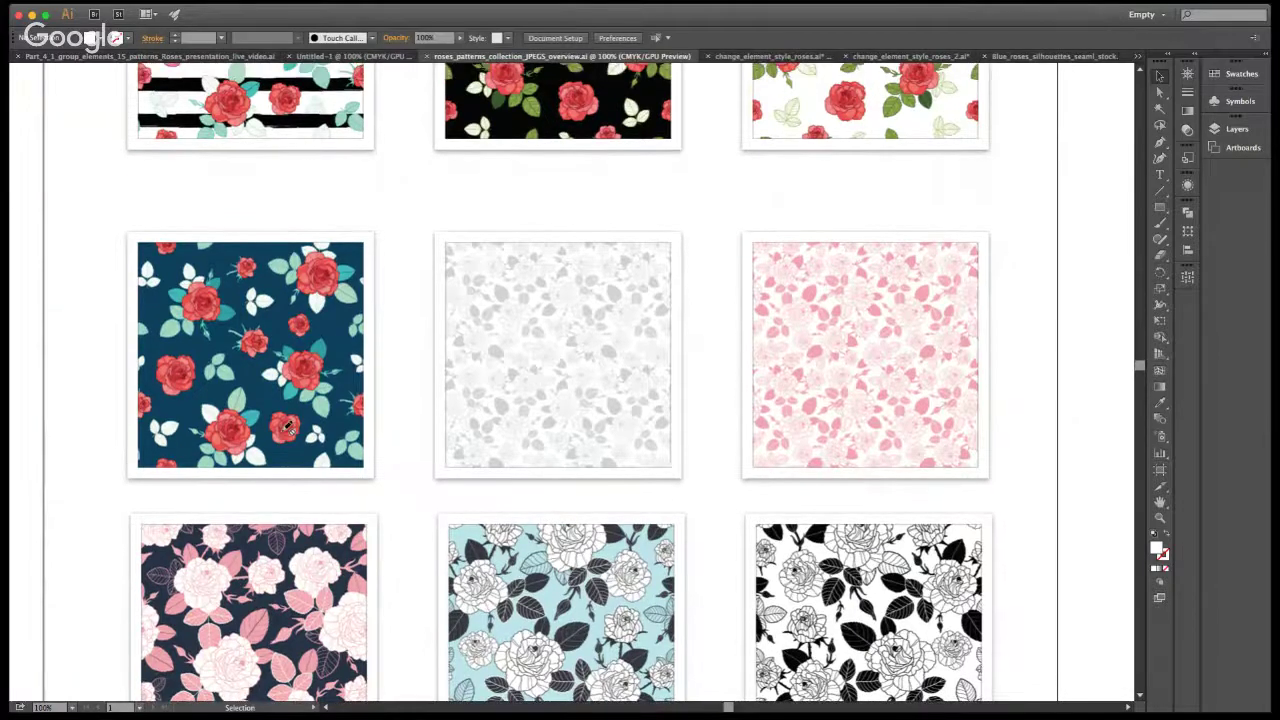
pyautogui.scroll(5, 288, 425)
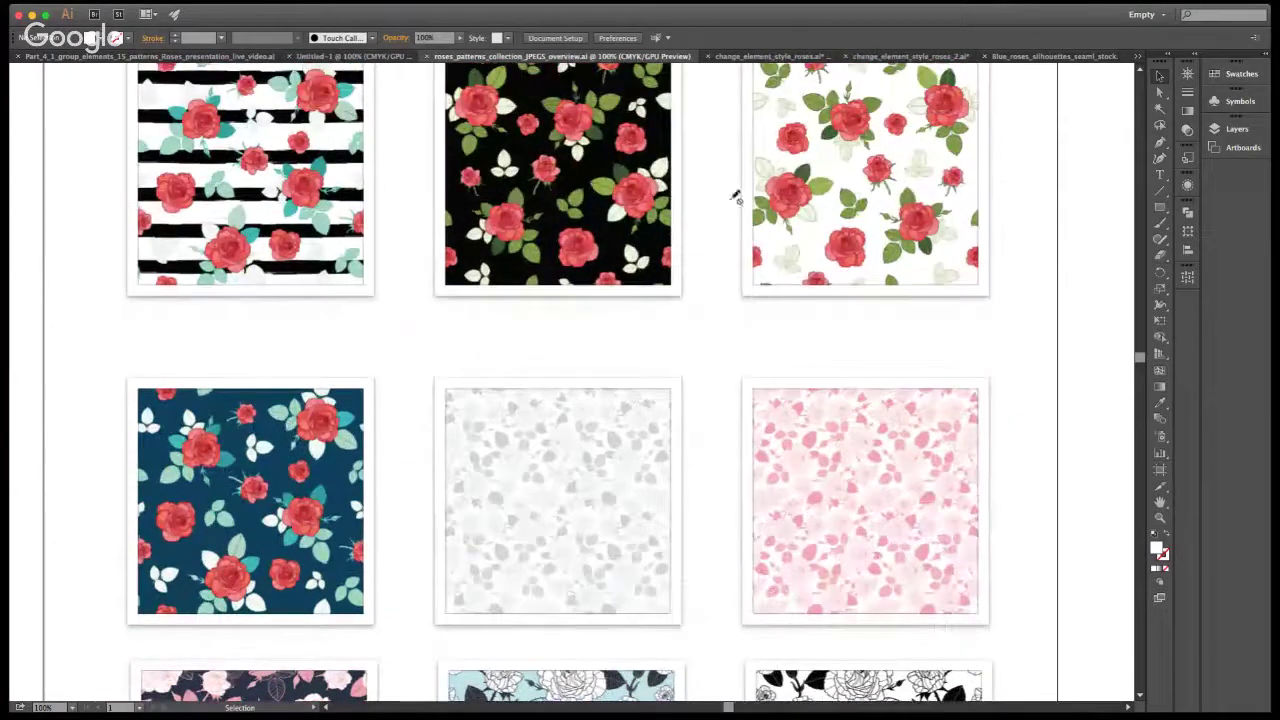
pyautogui.scroll(3, 363, 490)
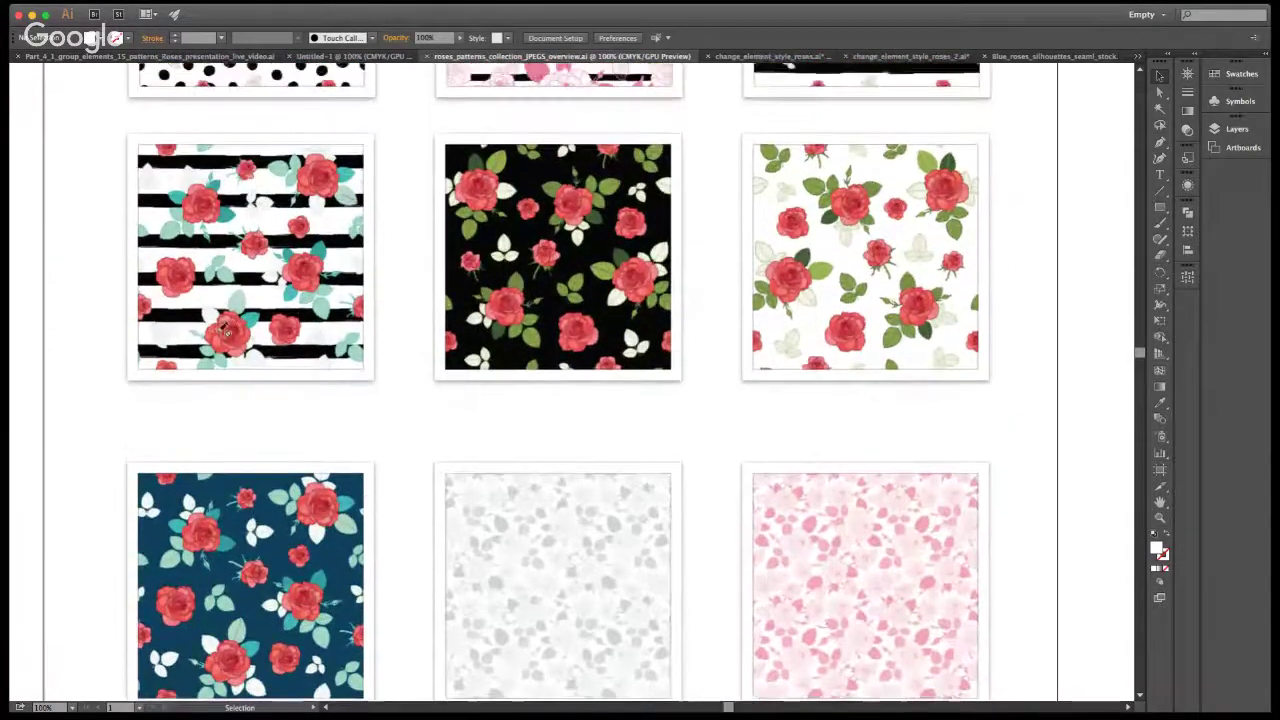
pyautogui.scroll(3, 331, 420)
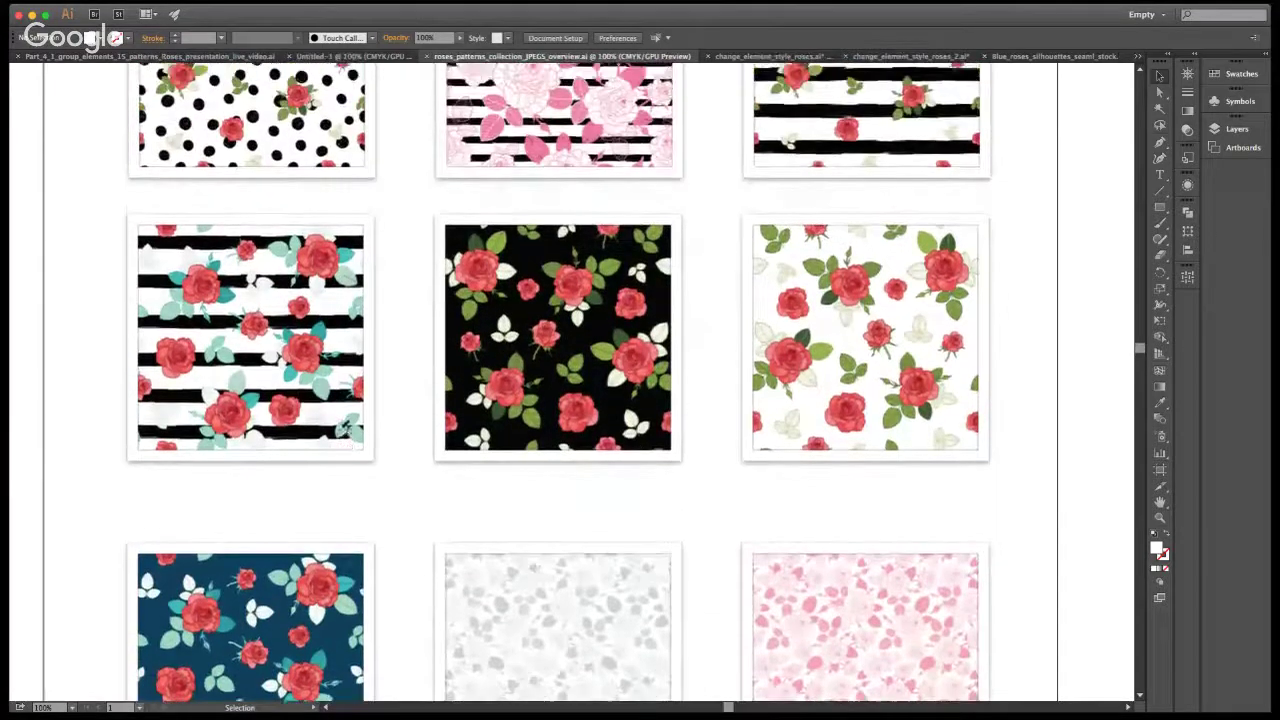
pyautogui.scroll(1, 546, 449)
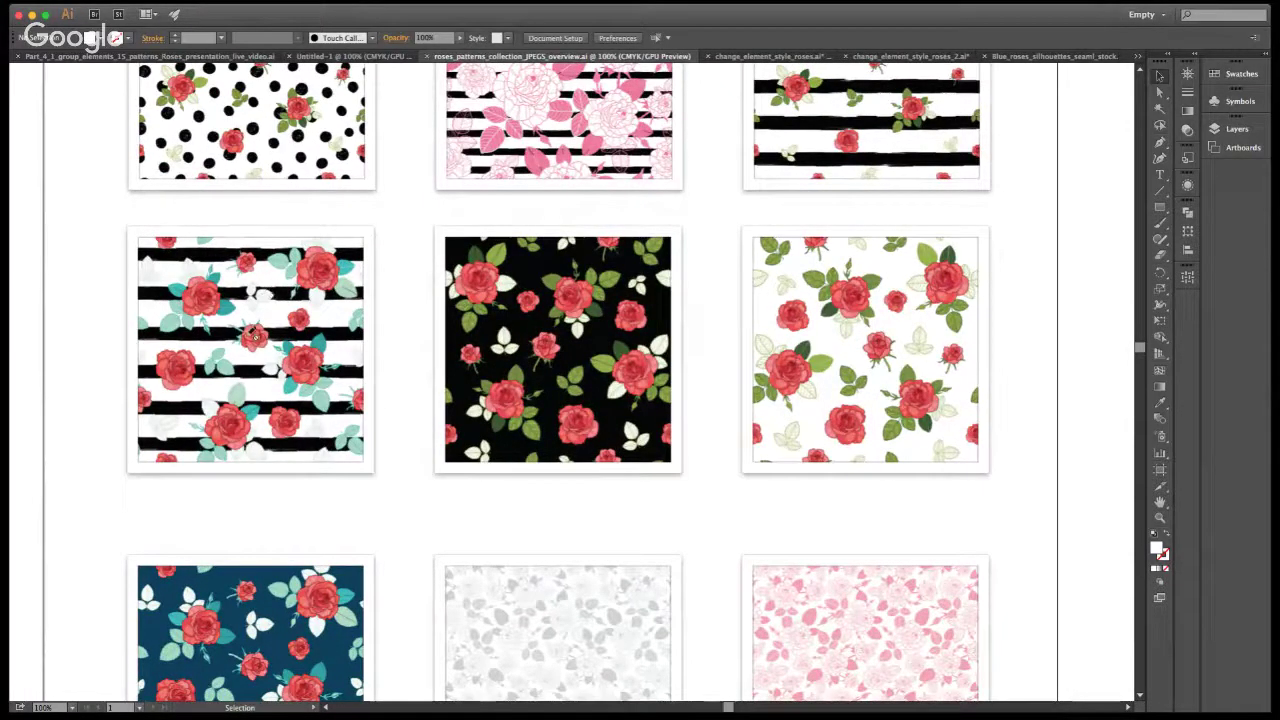
# Examine the rose patterns on stripes, polka dots and solid backgrounds in the patterns collection overview, comparing the pink line-art and red rose versions
pyautogui.scroll(4, 270, 442)
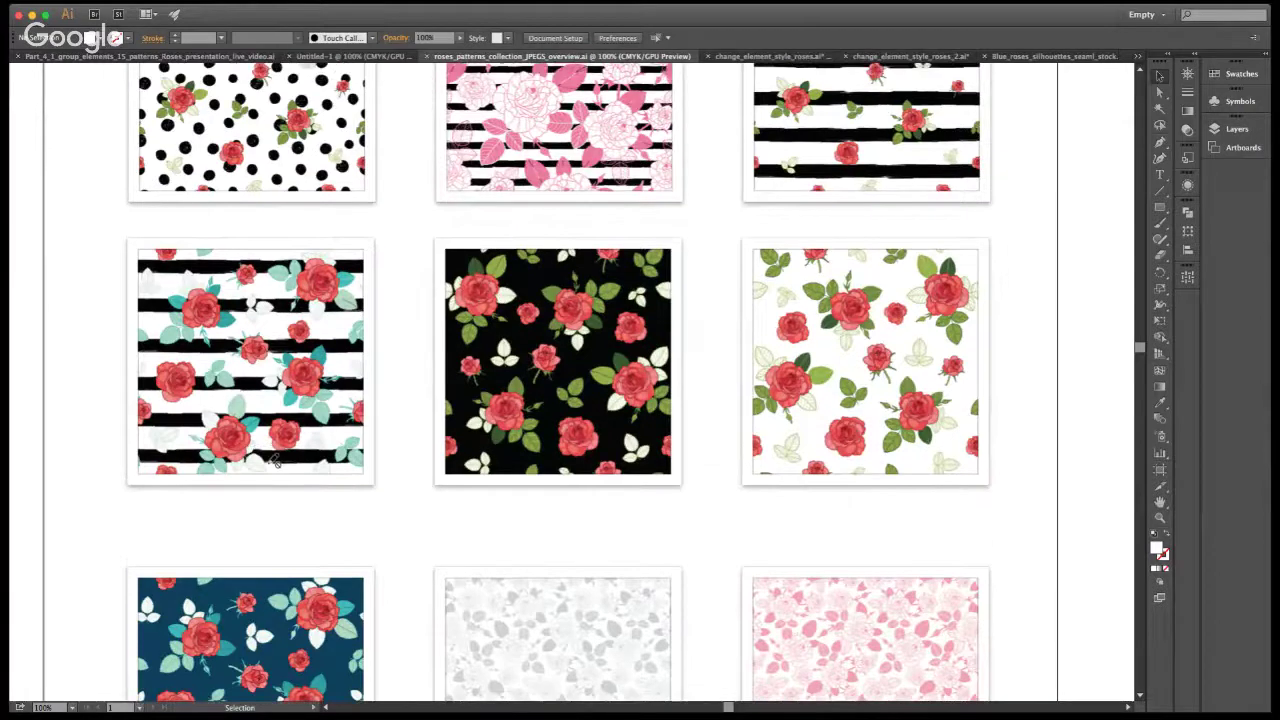
pyautogui.scroll(2, 281, 473)
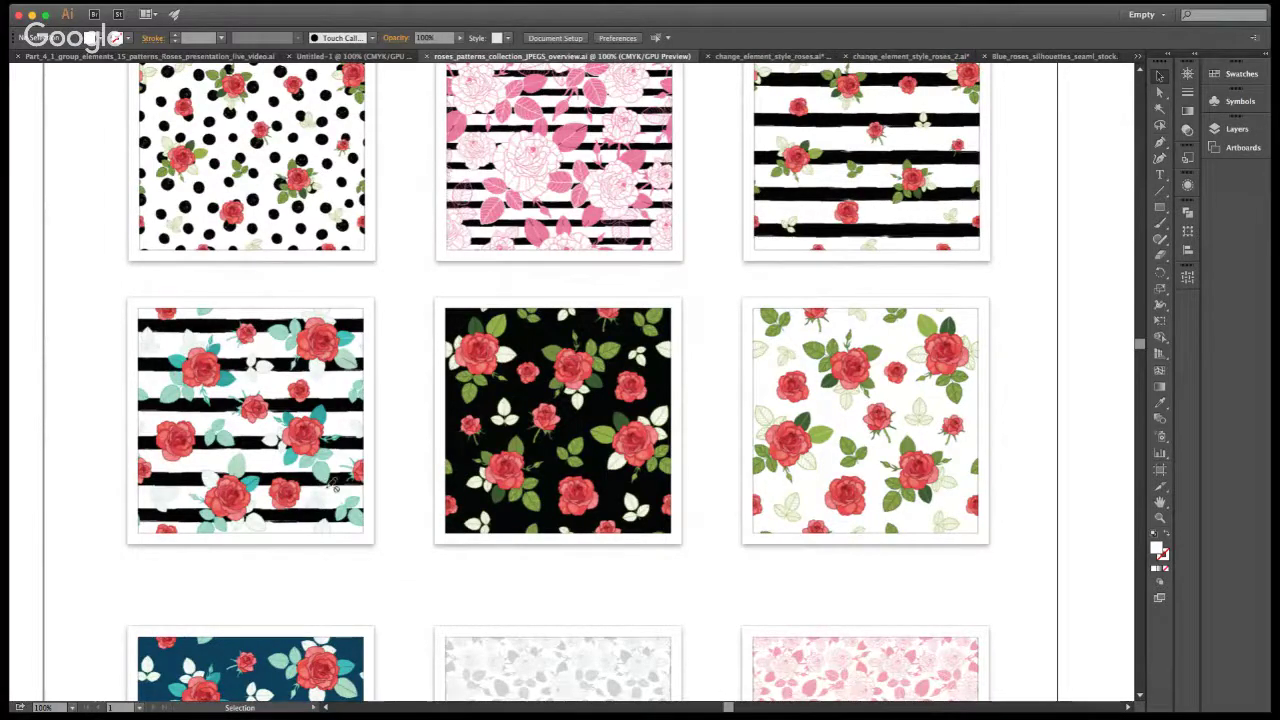
pyautogui.scroll(1, 276, 428)
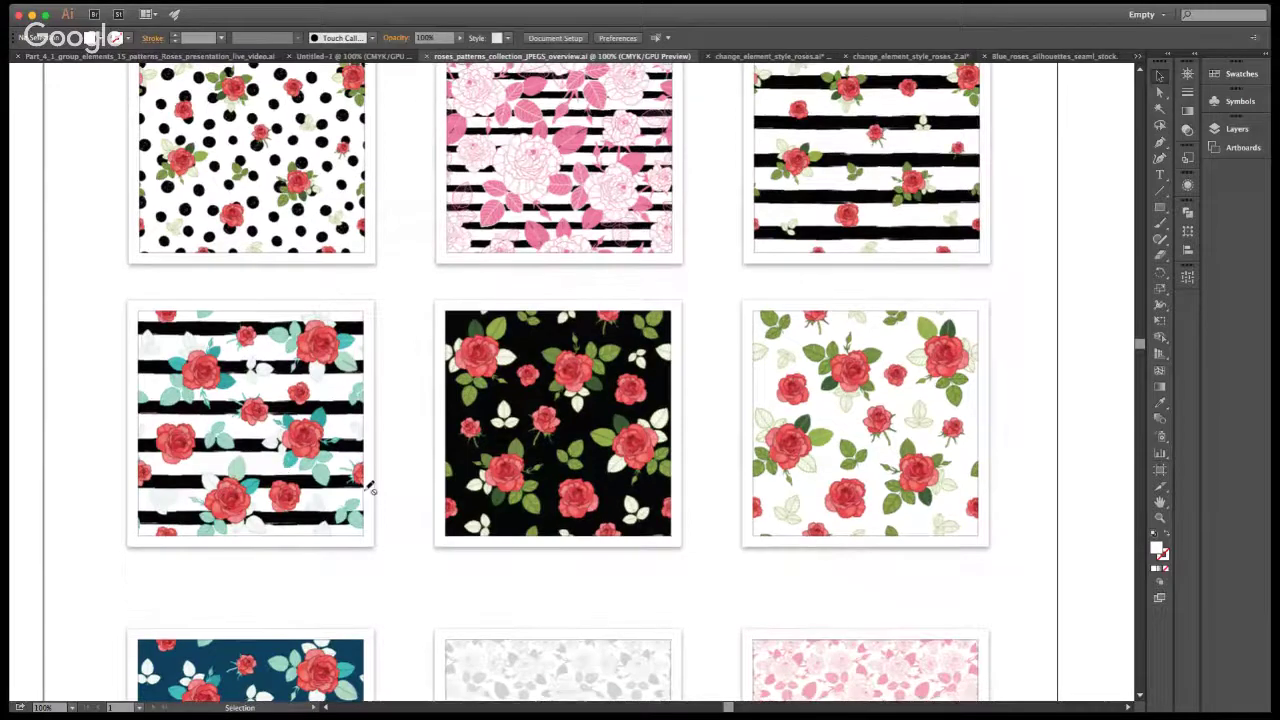
pyautogui.scroll(5, 365, 470)
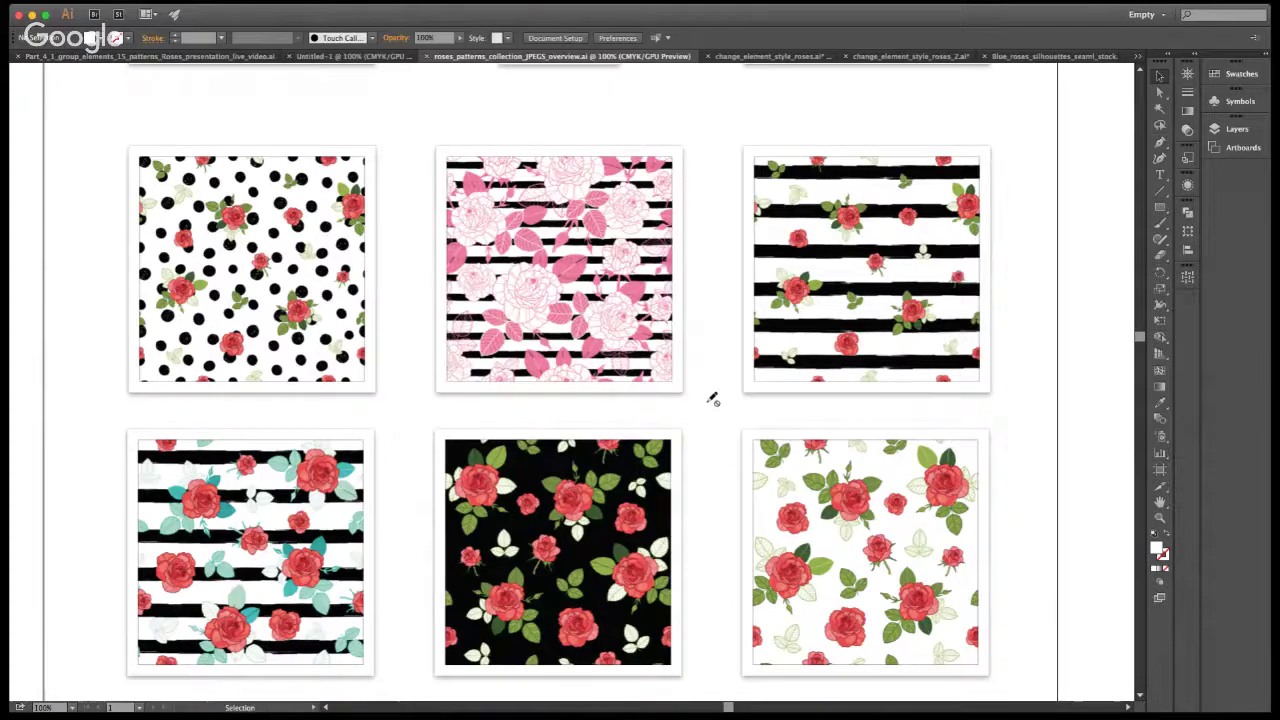
pyautogui.scroll(2, 714, 400)
pyautogui.scroll(4, 548, 377)
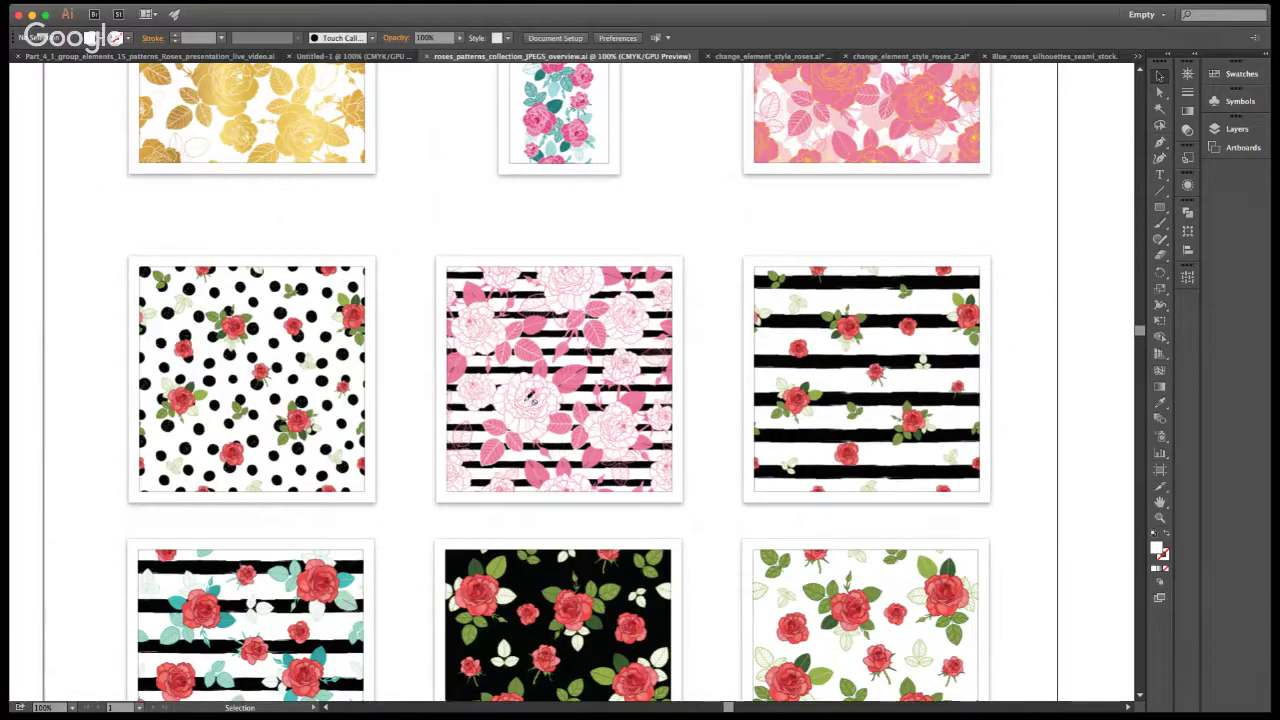
pyautogui.scroll(-5, 560, 440)
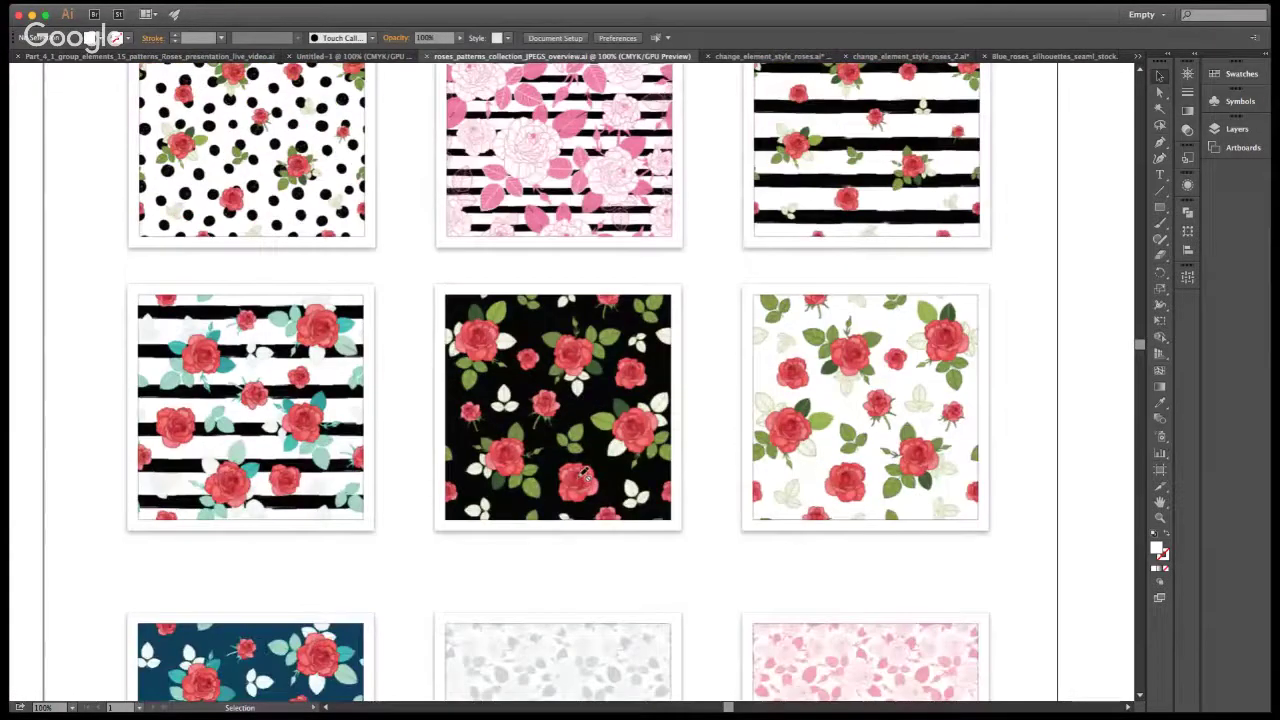
pyautogui.scroll(-12, 586, 477)
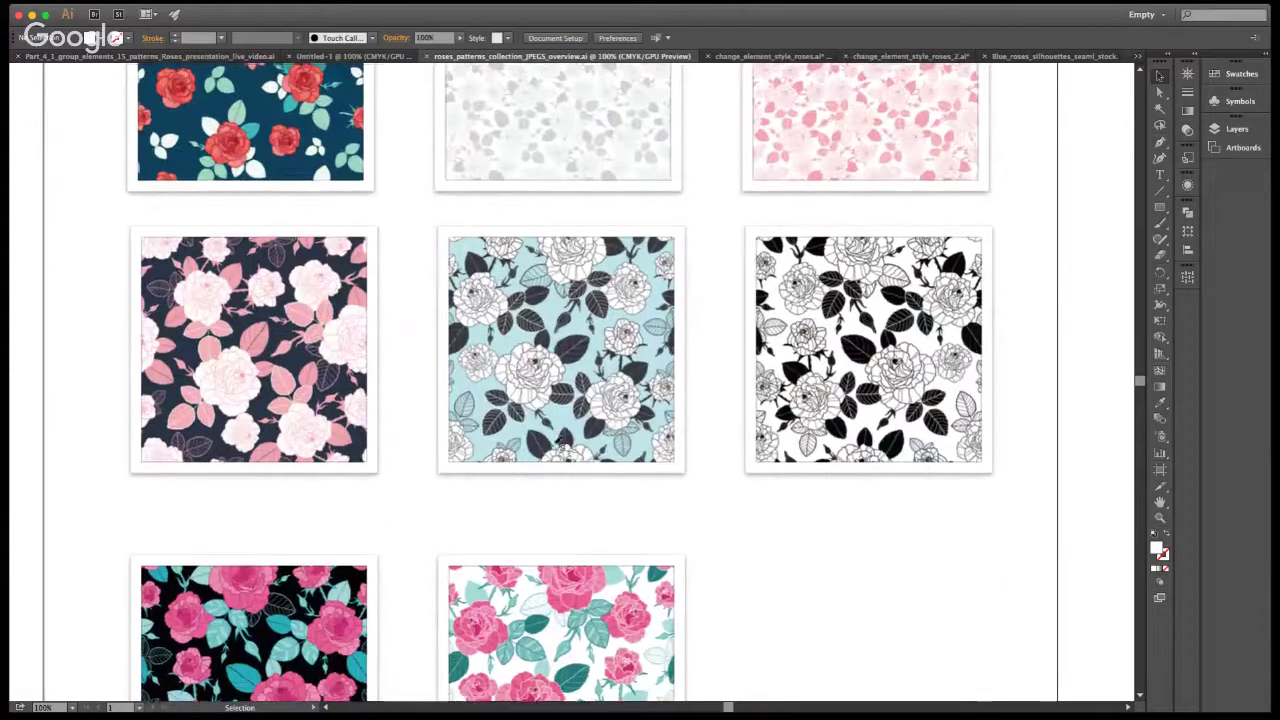
pyautogui.scroll(7, 559, 444)
pyautogui.scroll(9, 559, 444)
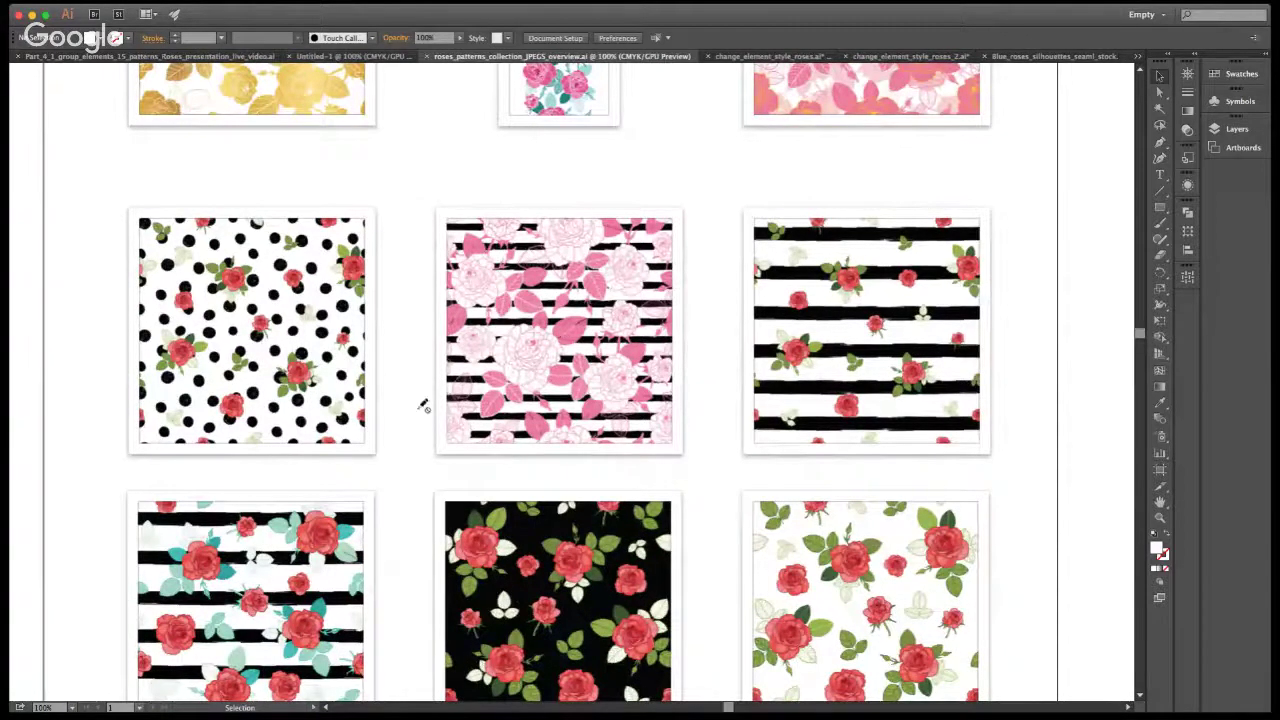
pyautogui.scroll(1, 447, 408)
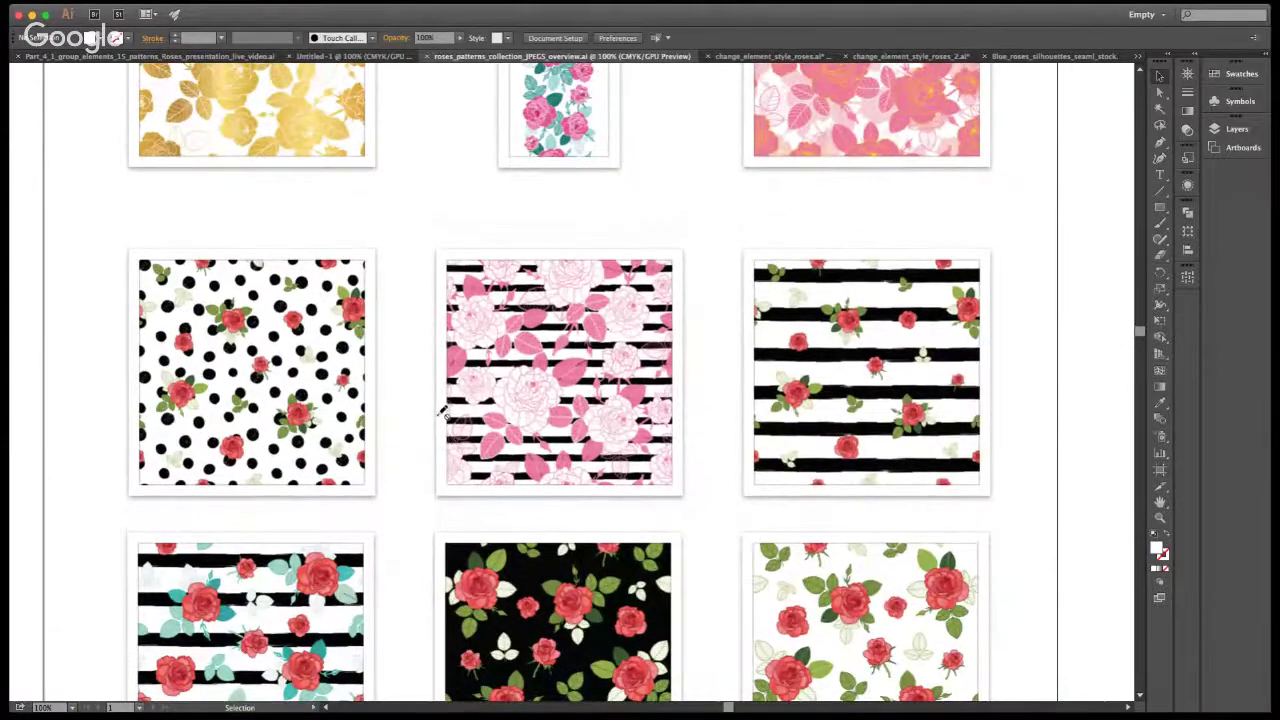
pyautogui.scroll(2, 443, 411)
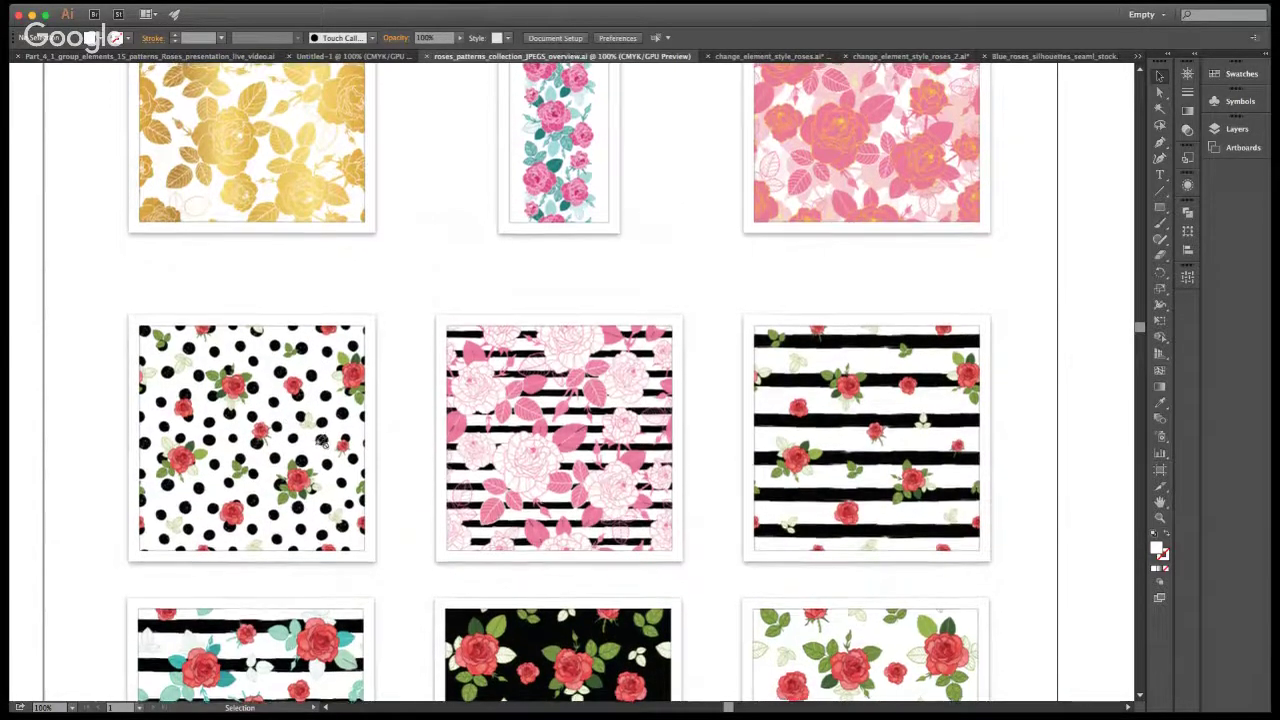
pyautogui.scroll(5, 310, 435)
pyautogui.scroll(1, 709, 346)
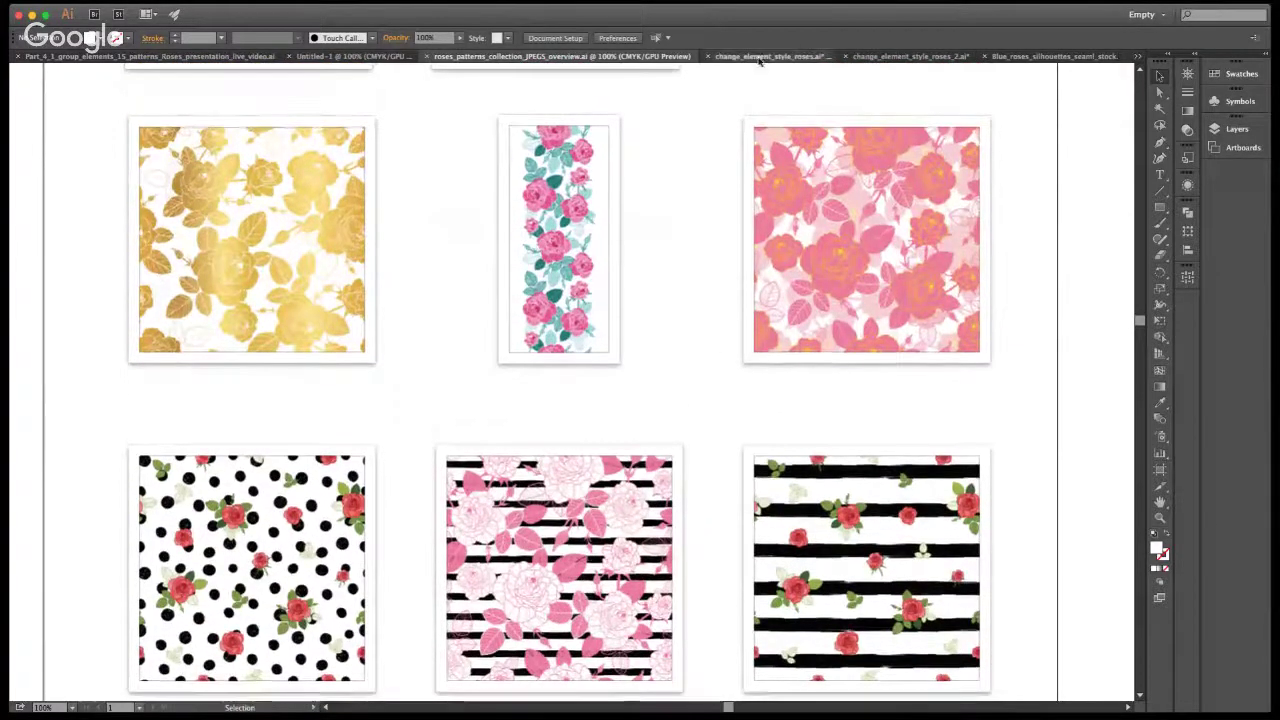
# Compare the pink-and-gold rose in change_element_style_roses_2.ai with the teal pattern in Blue_roses_silhouettes_seaml_stock.ai, and return to the collection overview
pyautogui.click(765, 57)
pyautogui.click(904, 57)
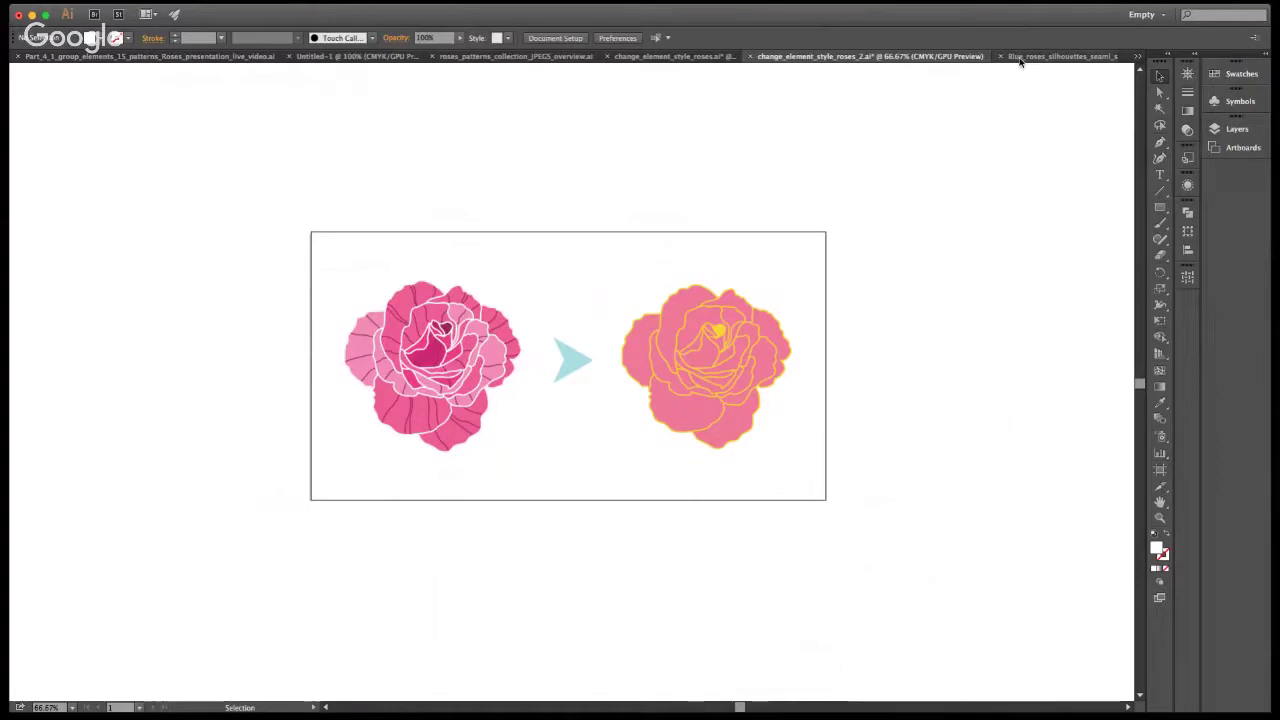
pyautogui.click(1054, 60)
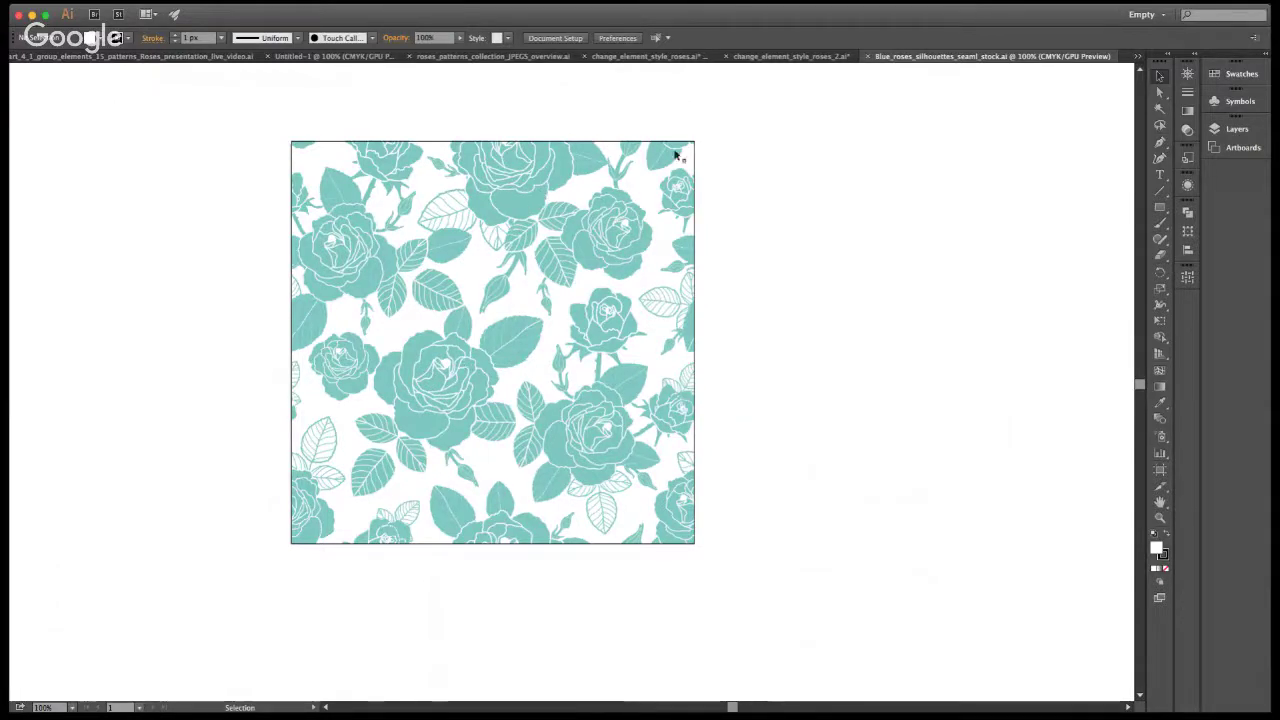
pyautogui.click(815, 60)
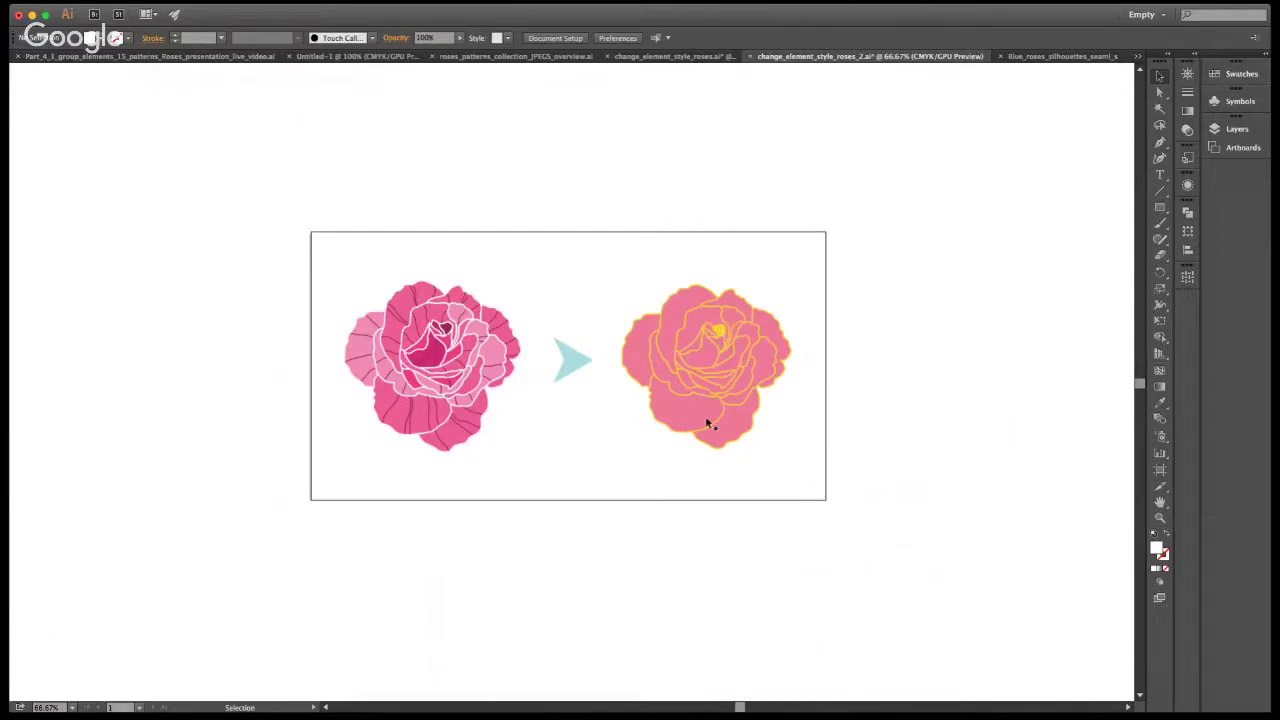
pyautogui.click(652, 57)
pyautogui.click(560, 58)
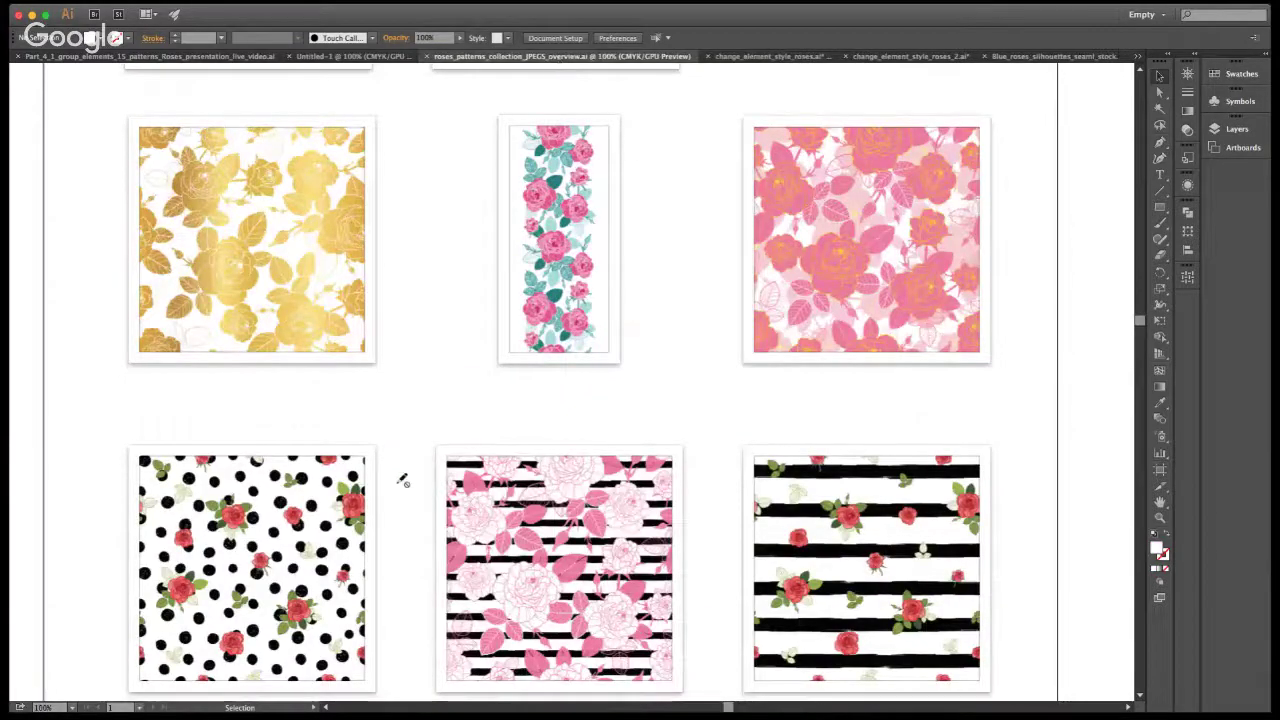
# Locate the teal and pink-and-gold silhouette patterns in the overview, and switch to Pink_Gold_roses_silhouettes_seaml_stock.ai
pyautogui.scroll(3, 402, 481)
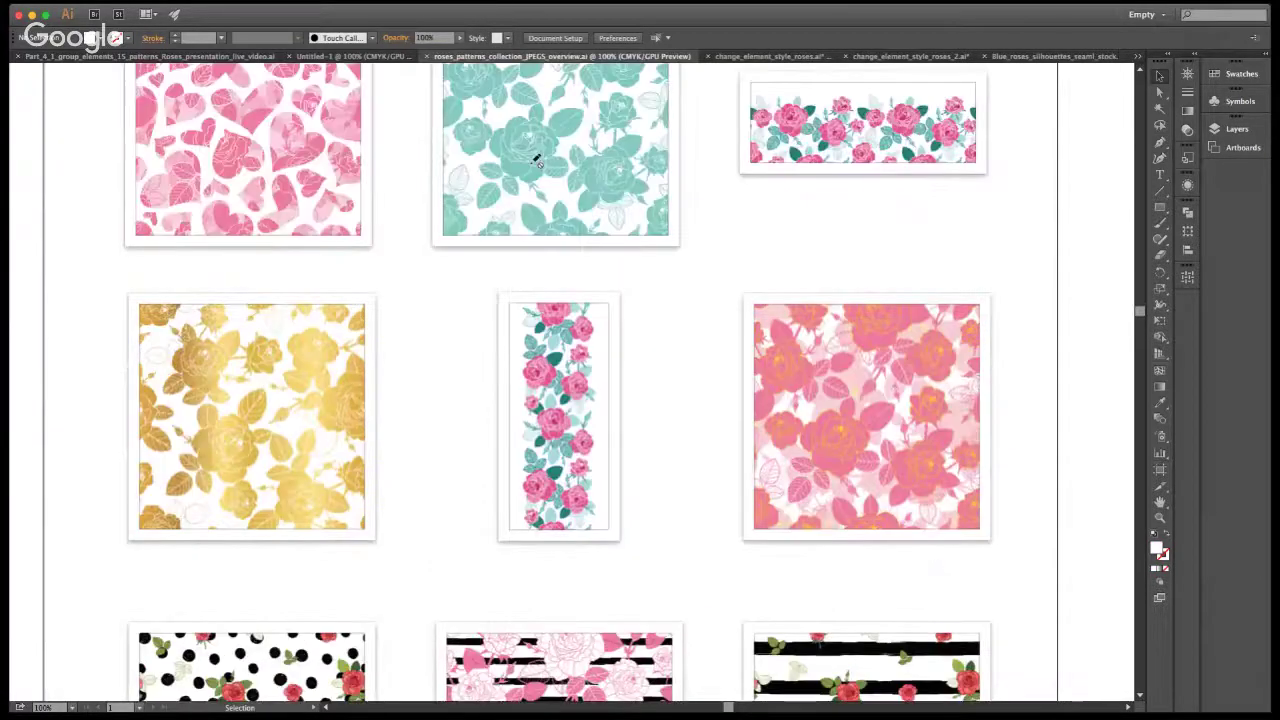
pyautogui.scroll(1, 783, 467)
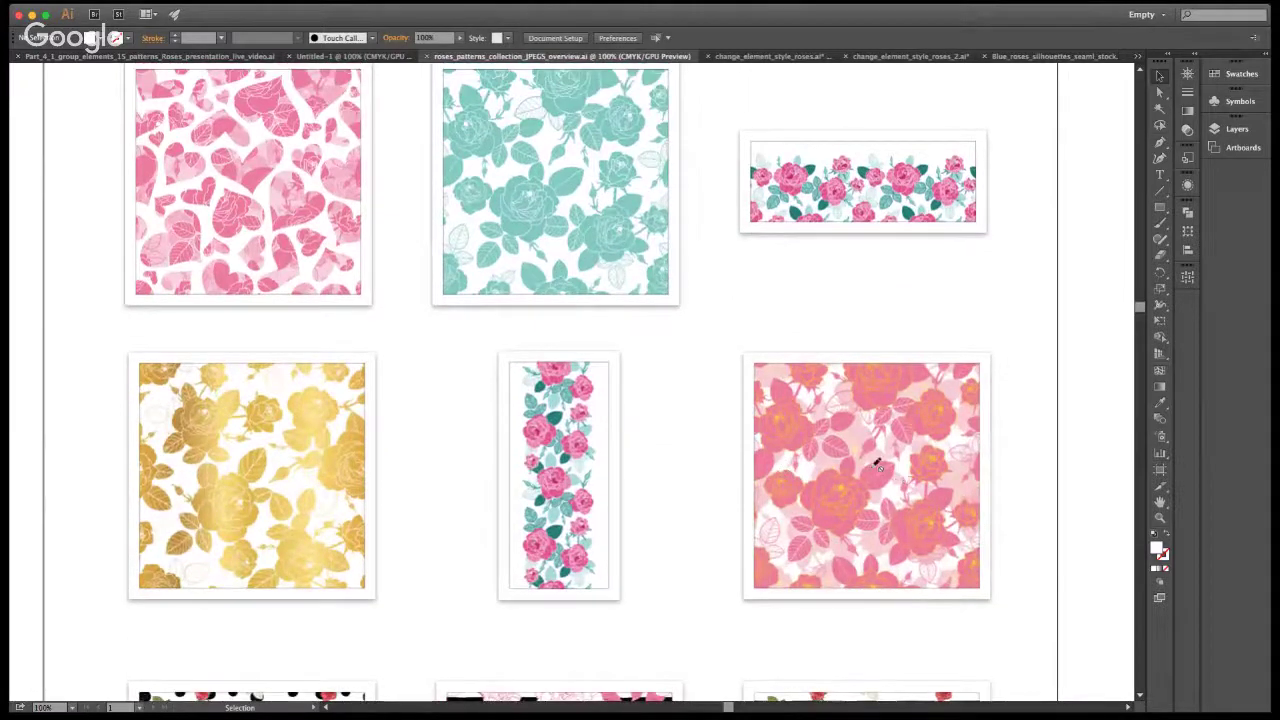
pyautogui.click(1070, 57)
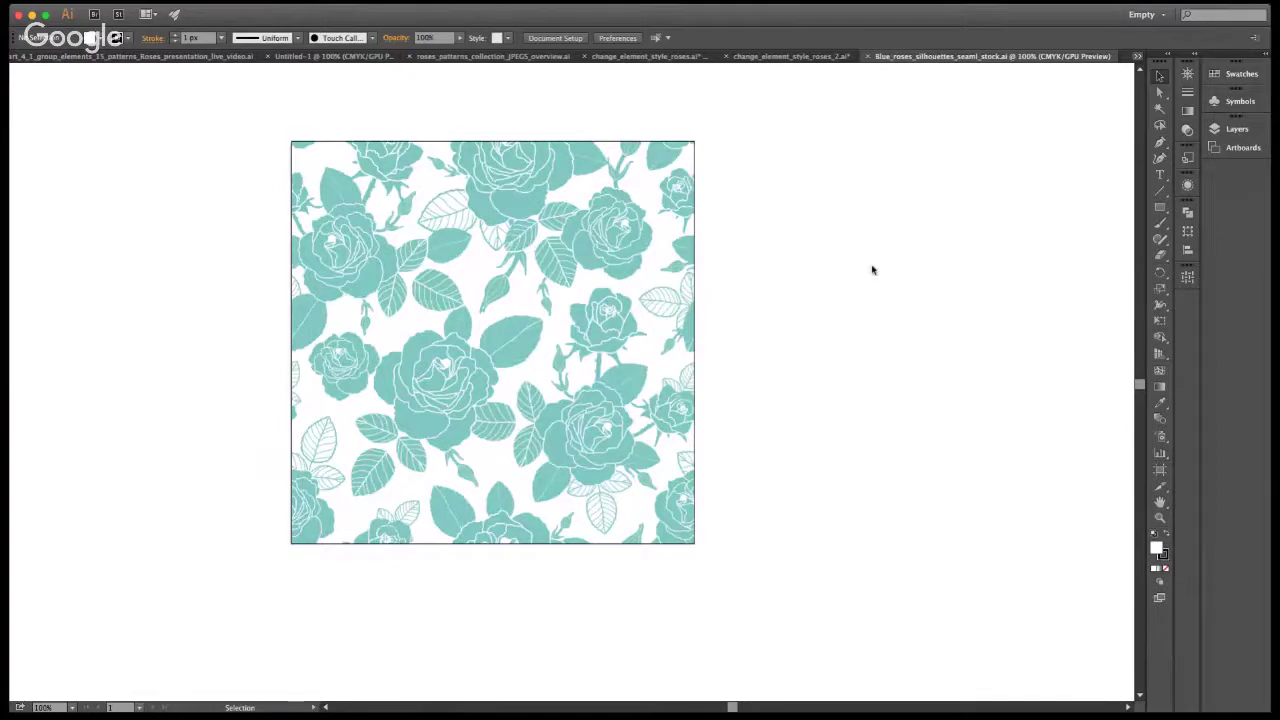
pyautogui.hotkey('ctrl', 'Tab')
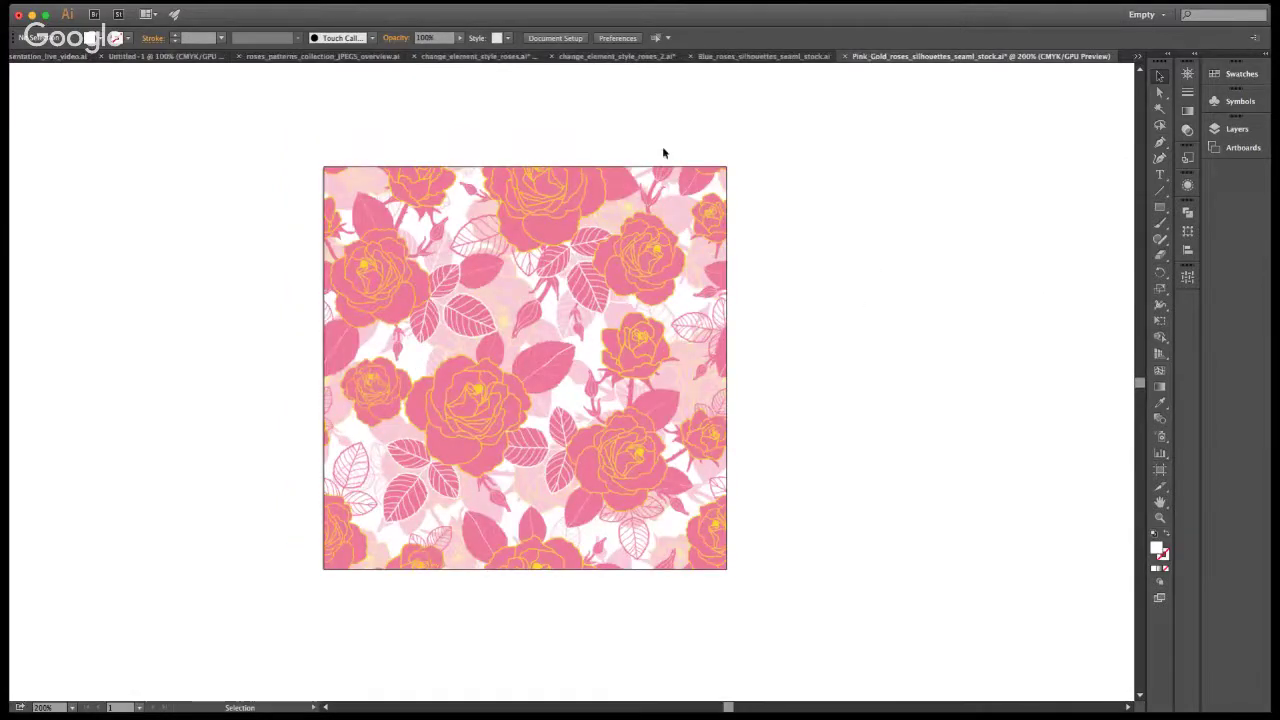
# Isolate the pink-and-gold pattern's group and remove the faded background roses, keeping only the solid front roses
pyautogui.click(550, 214)
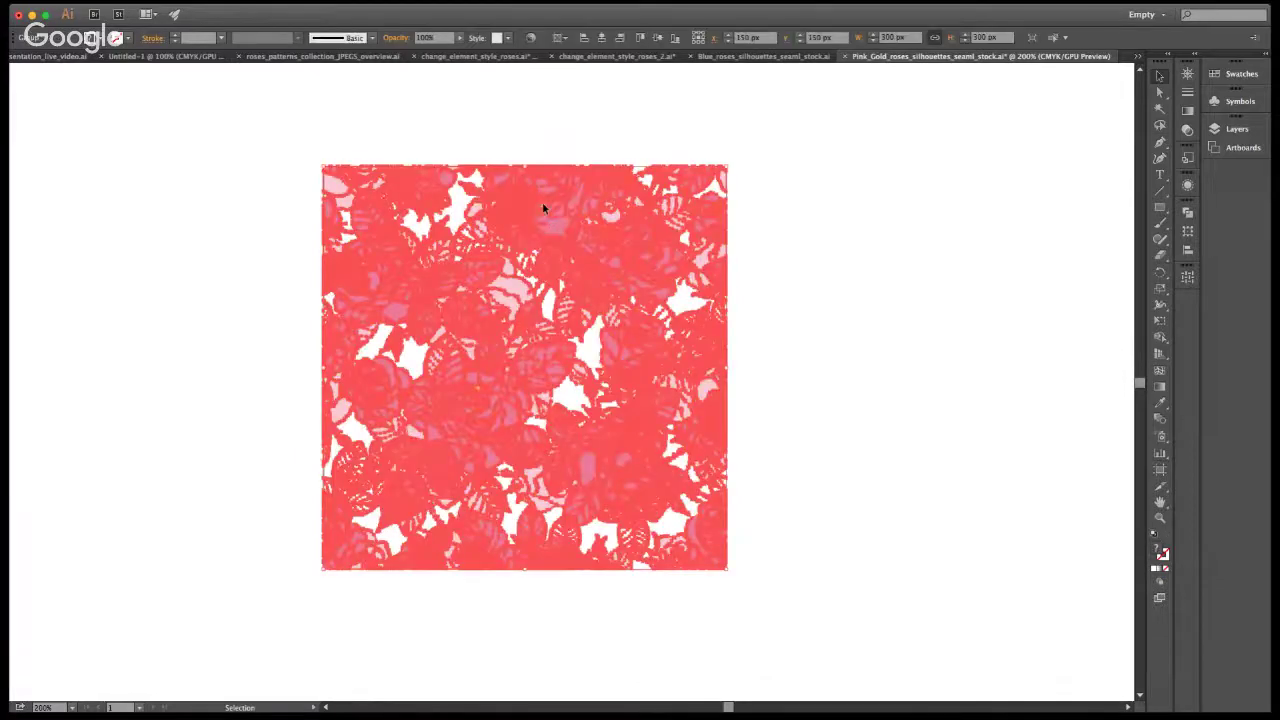
pyautogui.doubleClick(573, 243)
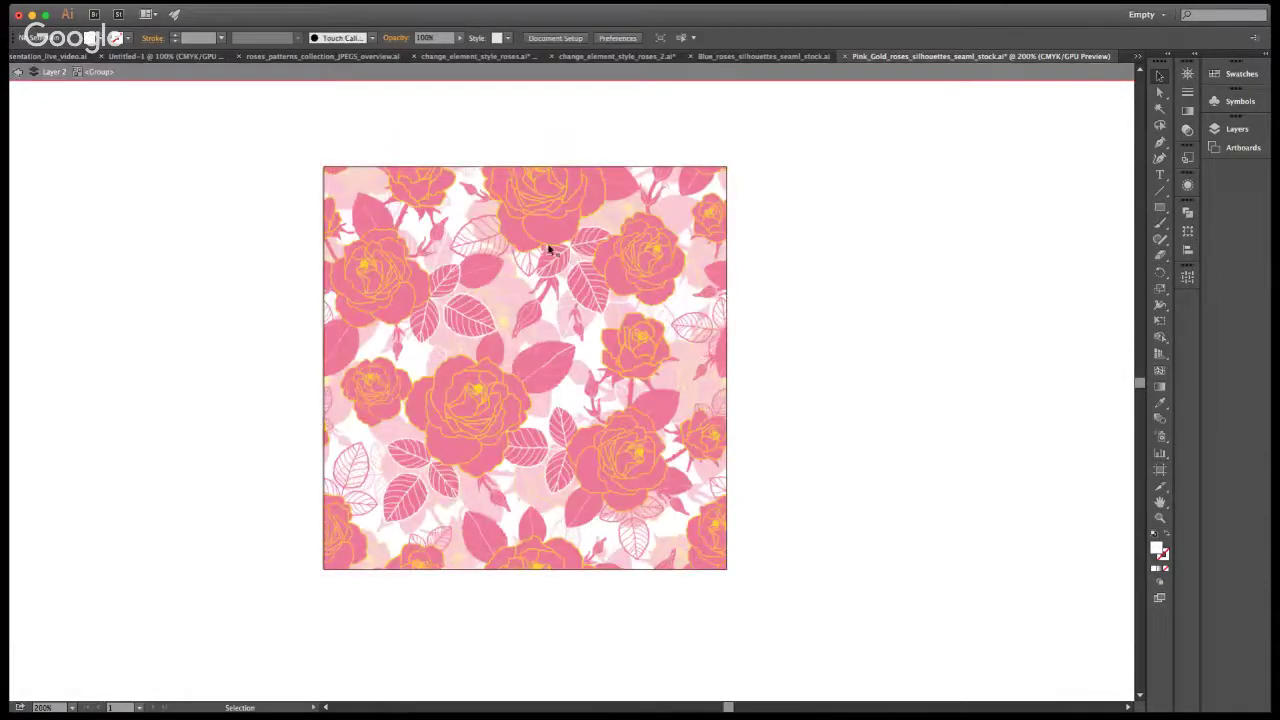
pyautogui.click(797, 56)
pyautogui.press('super+a')
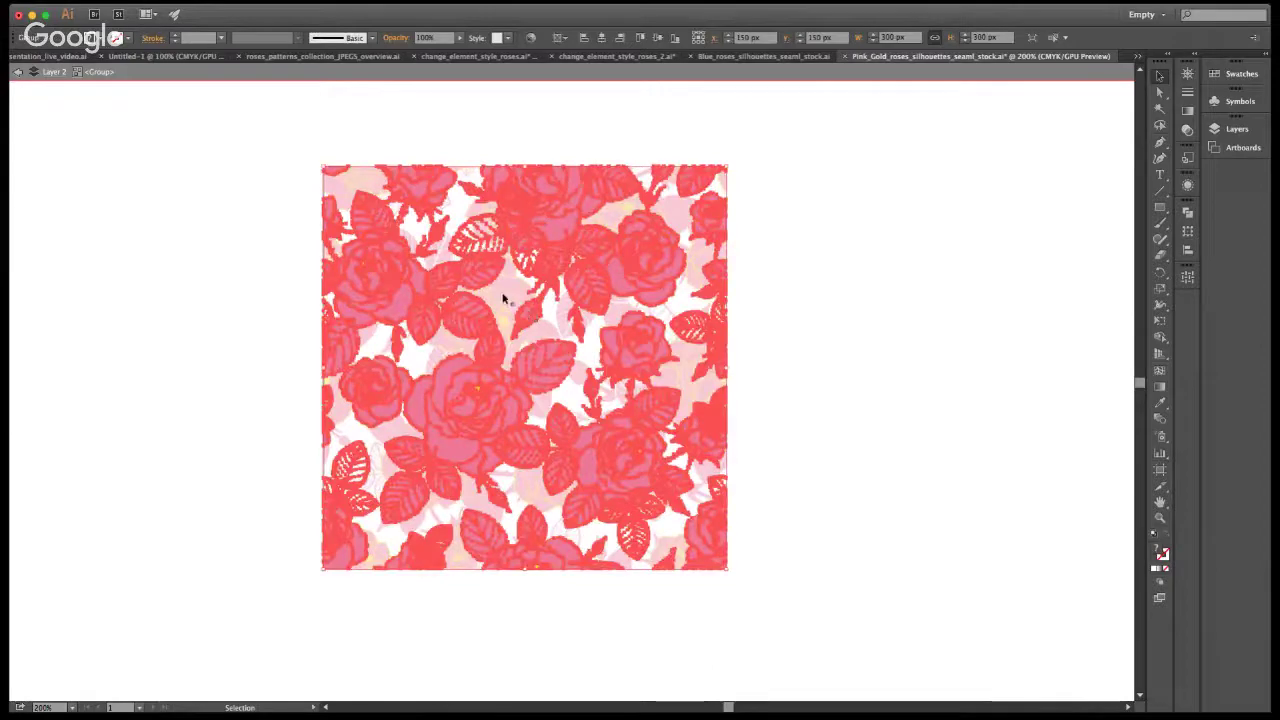
pyautogui.press('super+shift+a')
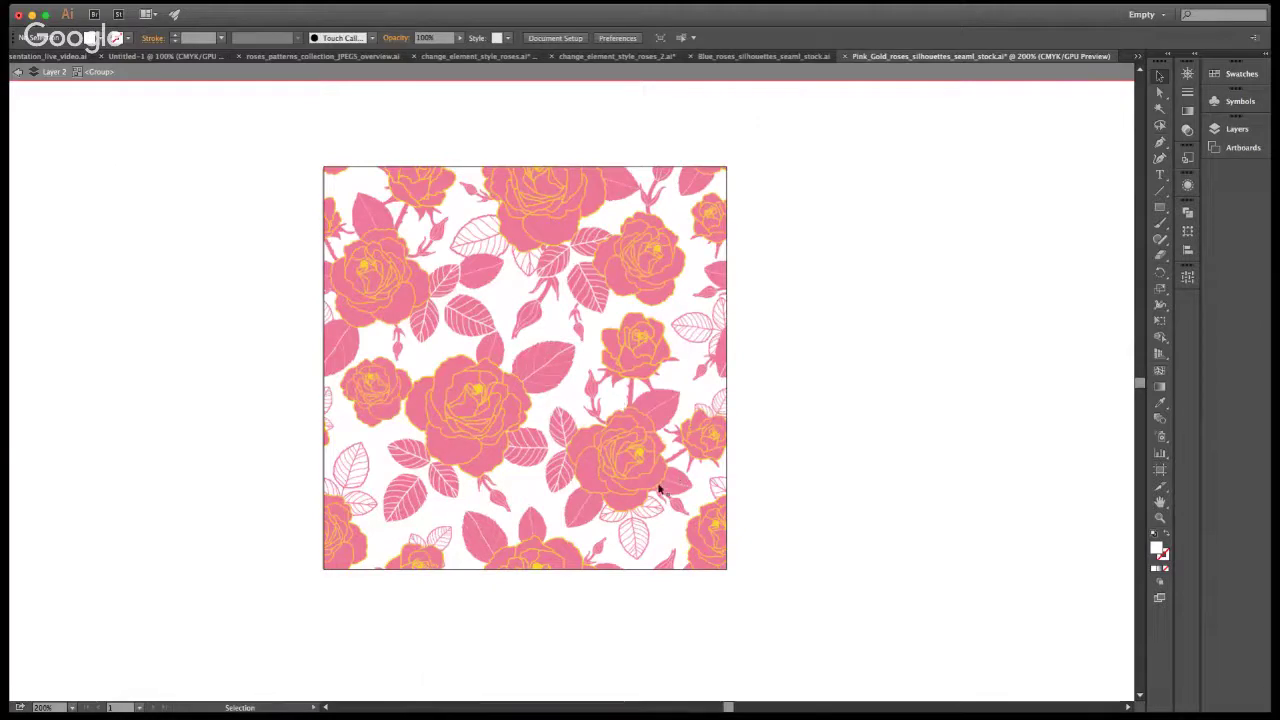
# Duplicate the front rose group behind the original and rotate the copy within the square
pyautogui.click(531, 418)
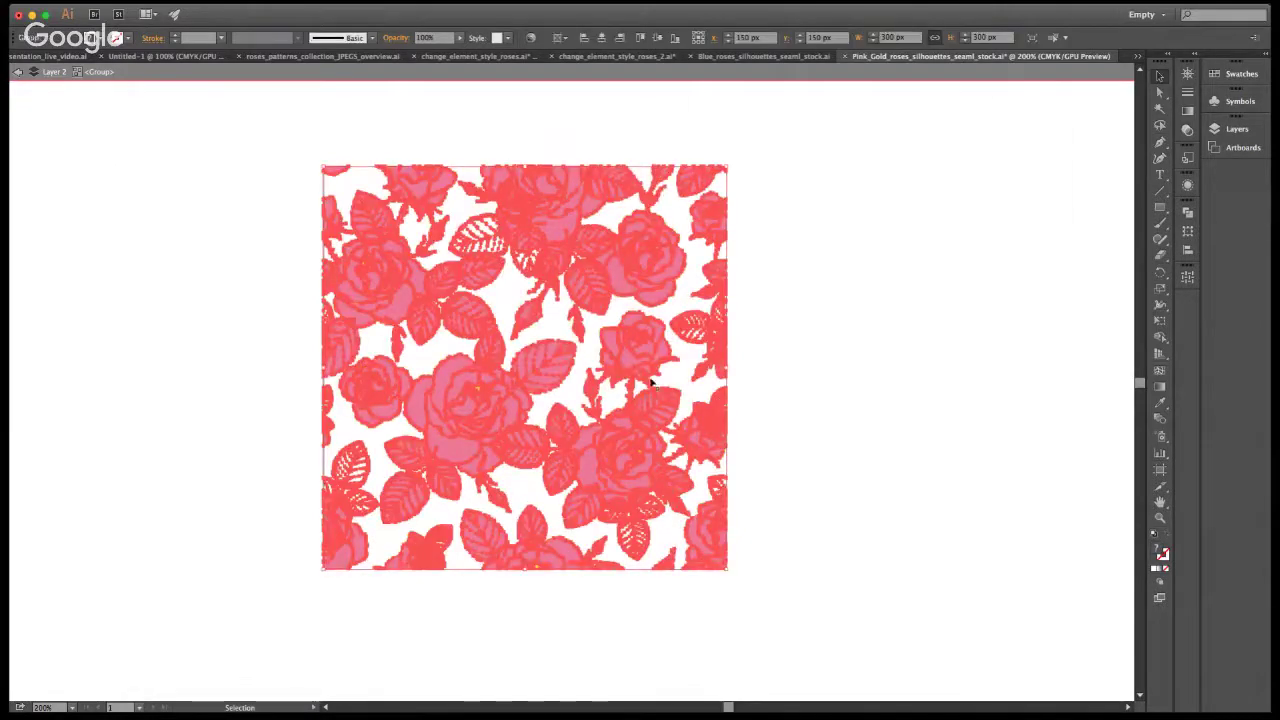
pyautogui.press('a')
pyautogui.press('a')
pyautogui.press('v')
pyautogui.moveTo(727, 157); pyautogui.dragTo(720, 149)
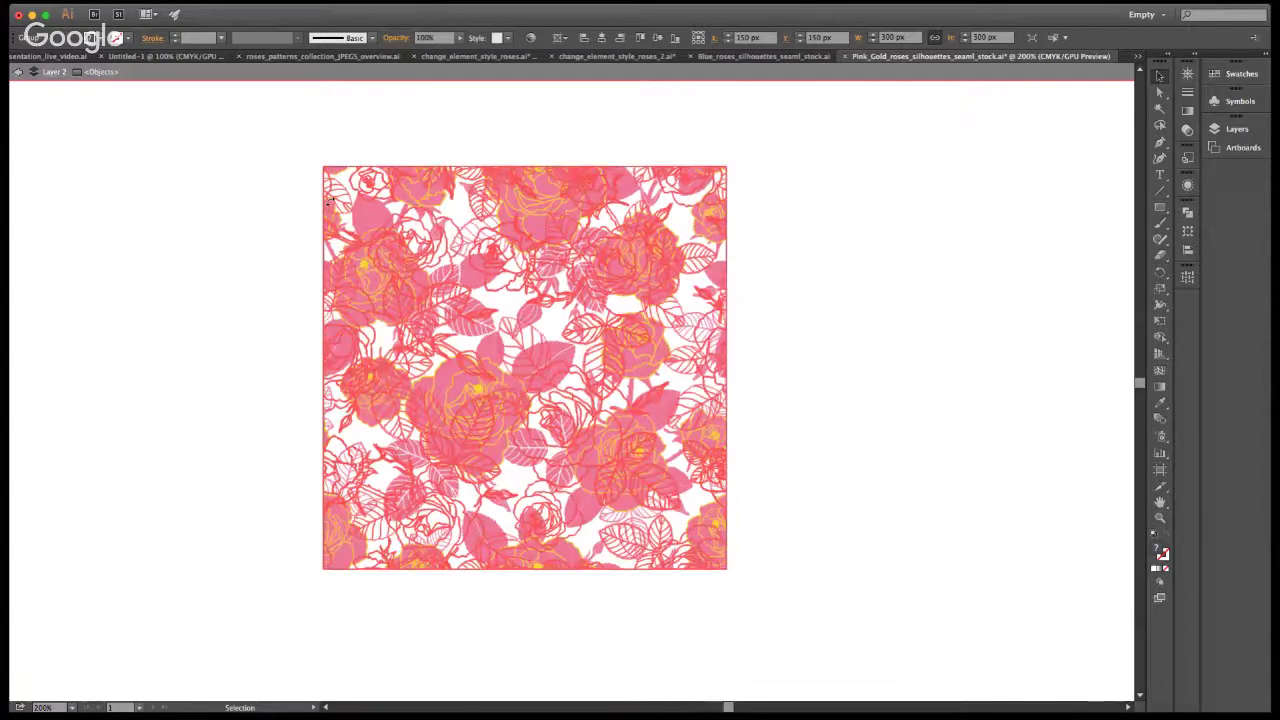
pyautogui.click(160, 315)
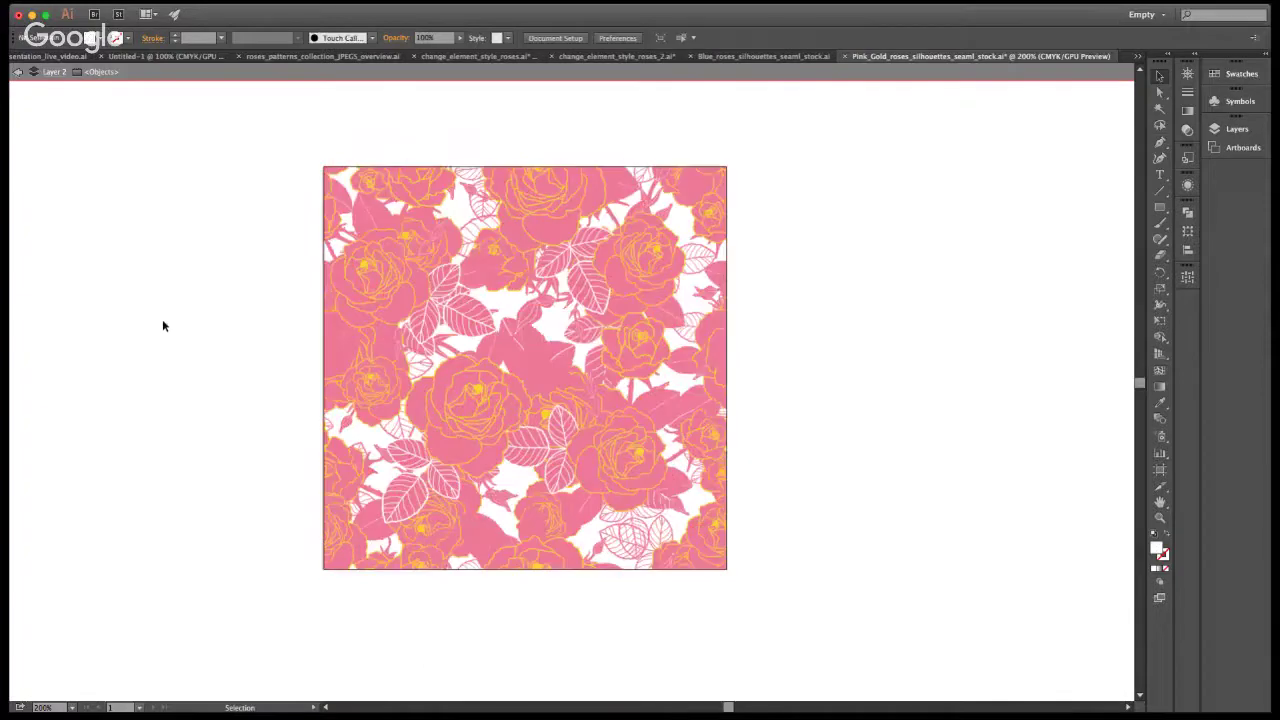
# Turn the rear rose copy to a different orientation, set its opacity to 40%, and exit isolation mode
pyautogui.click(507, 322)
pyautogui.moveTo(488, 354); pyautogui.dragTo(524, 350)
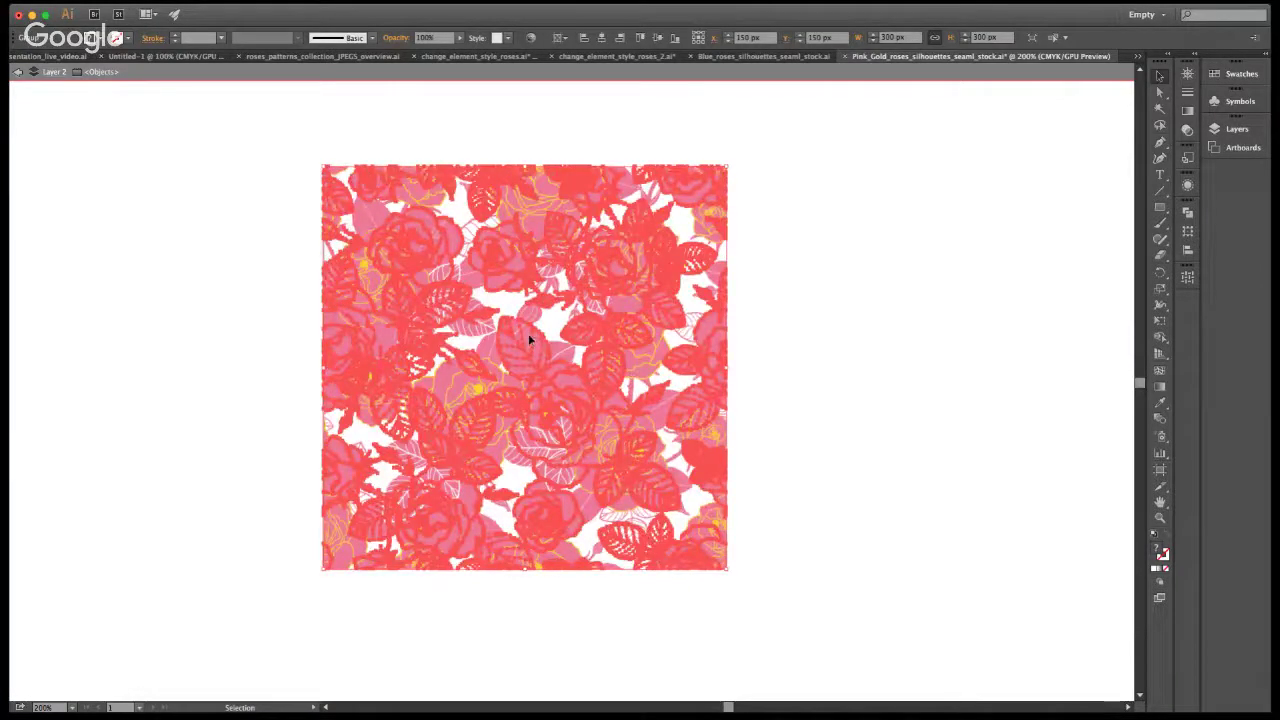
pyautogui.click(737, 326)
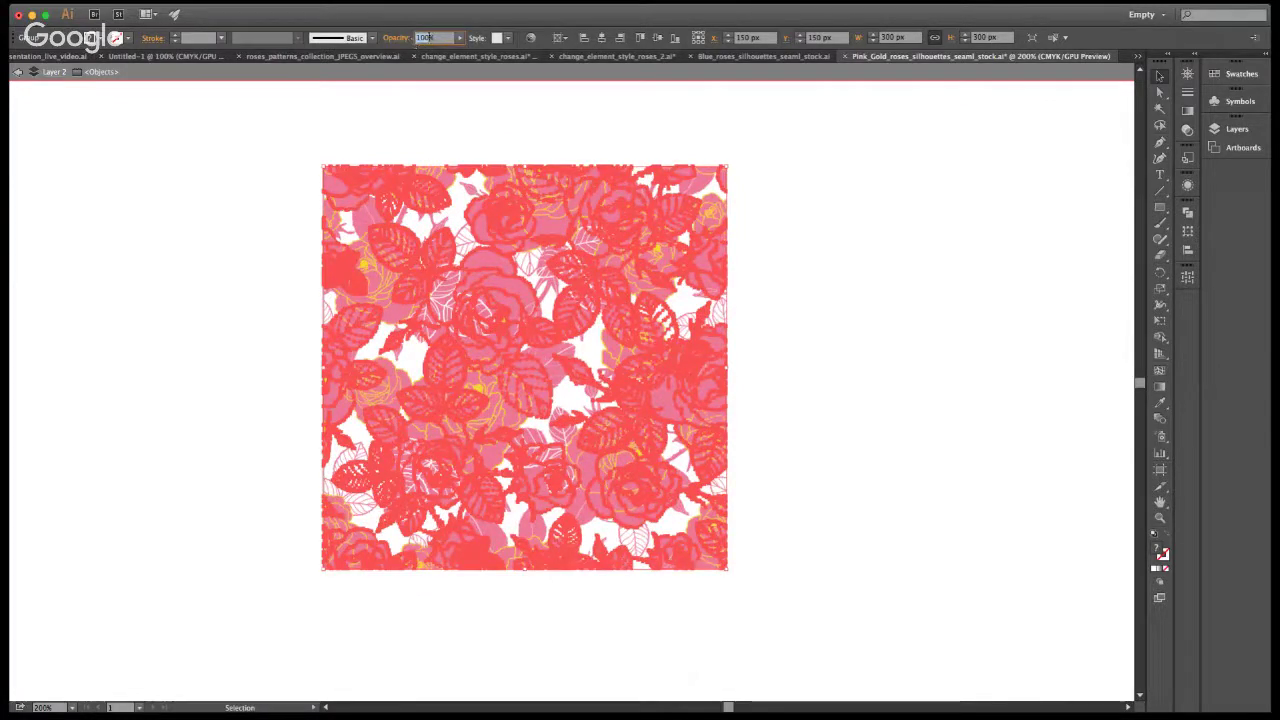
pyautogui.write('40')
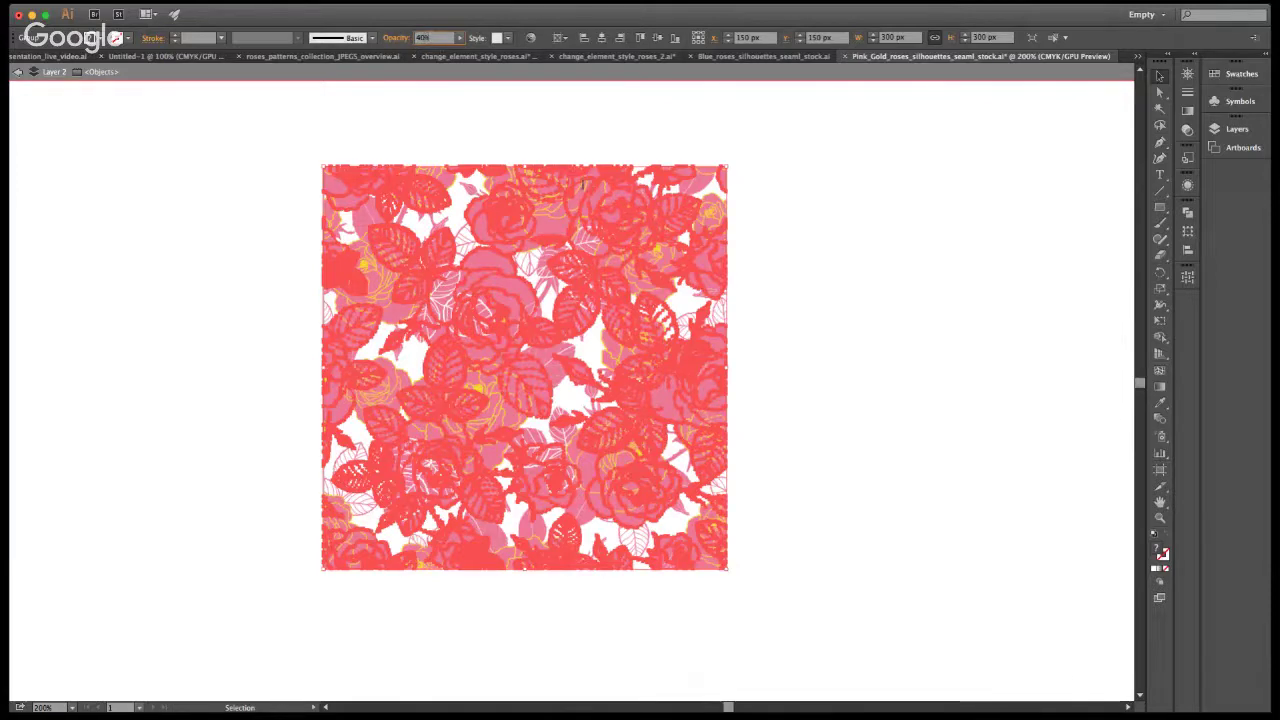
pyautogui.press('Return')
pyautogui.click(823, 311)
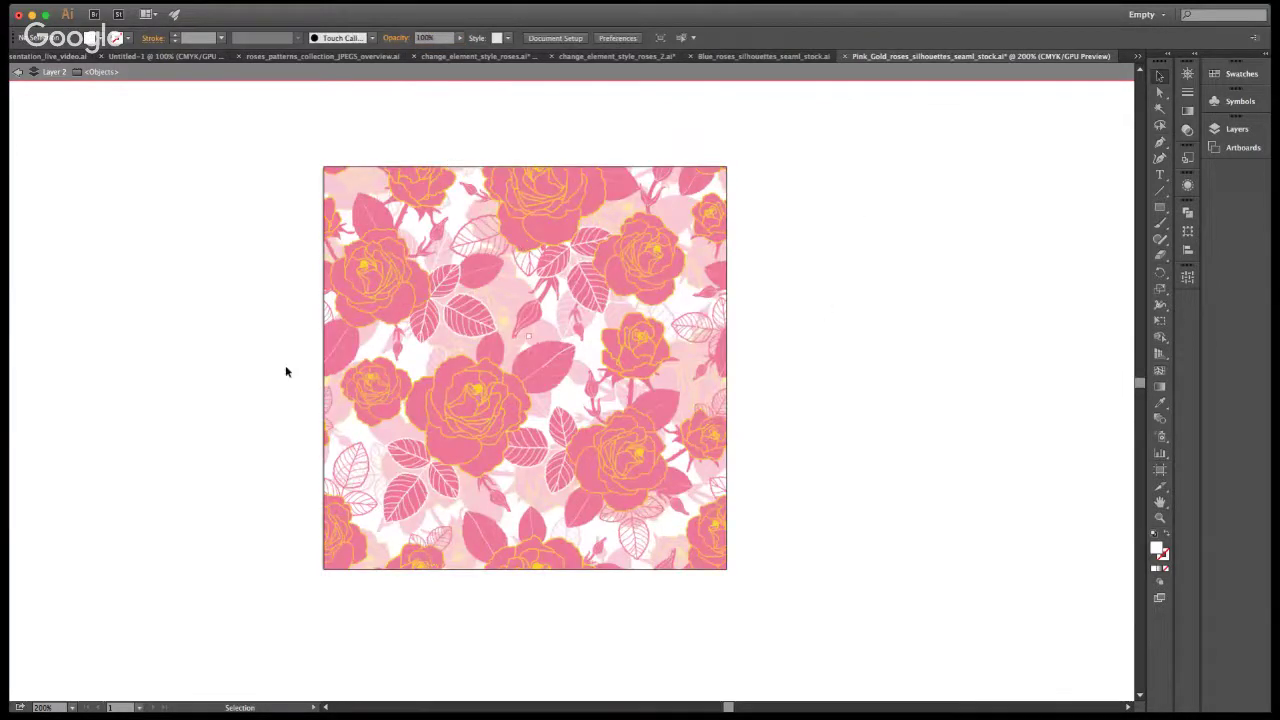
pyautogui.click(18, 74)
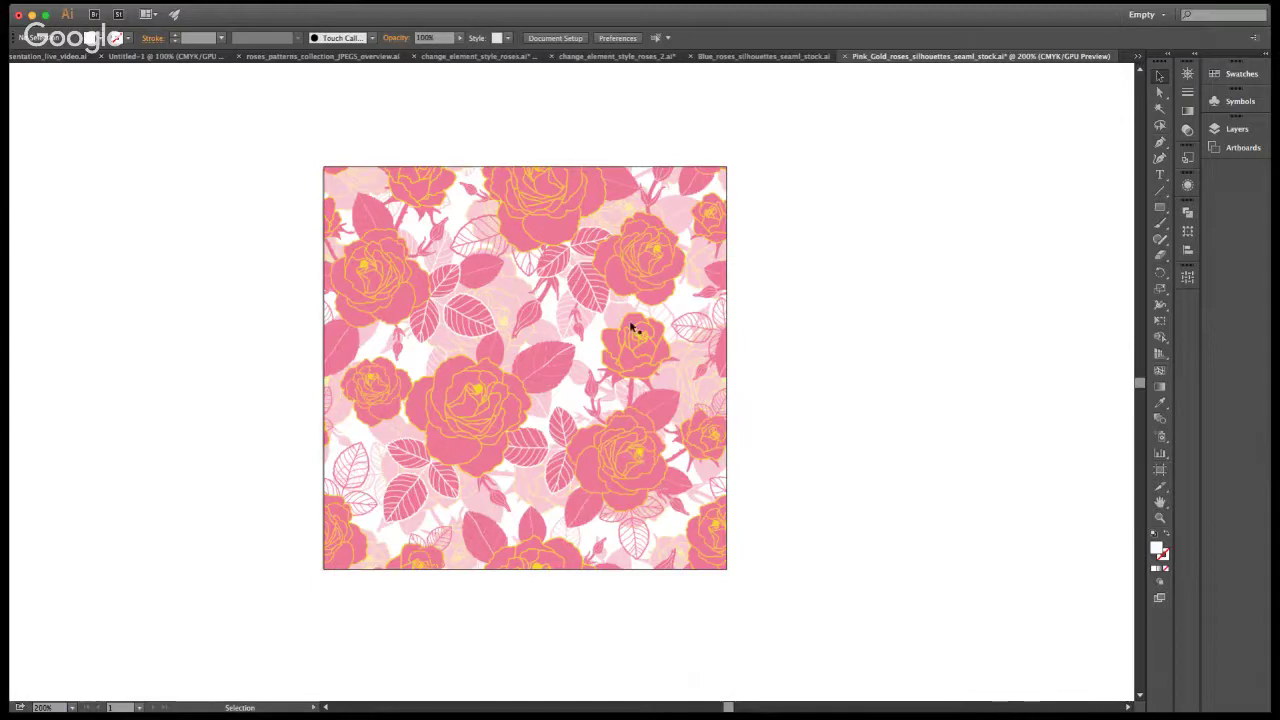
# Revisit the rose in change_element_style_roses.ai, and review the hearts, silhouette, gold and border patterns in the collection overview
pyautogui.click(763, 57)
pyautogui.click(760, 57)
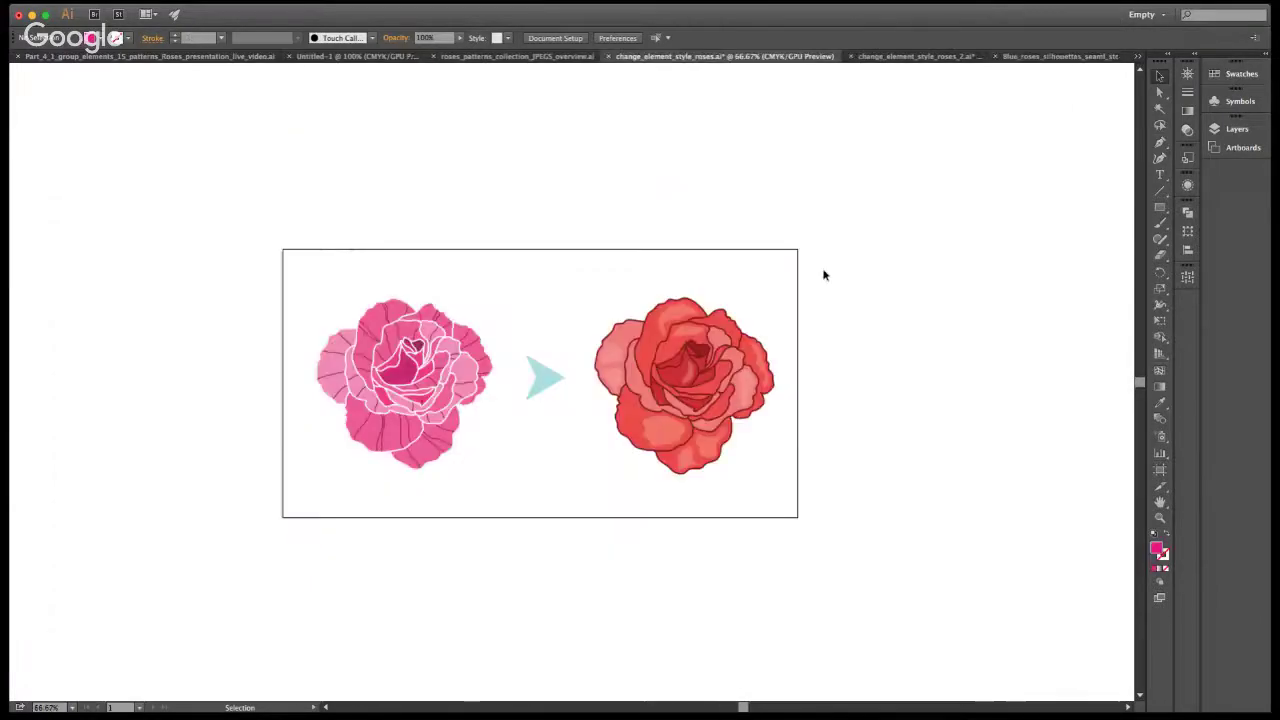
pyautogui.click(492, 57)
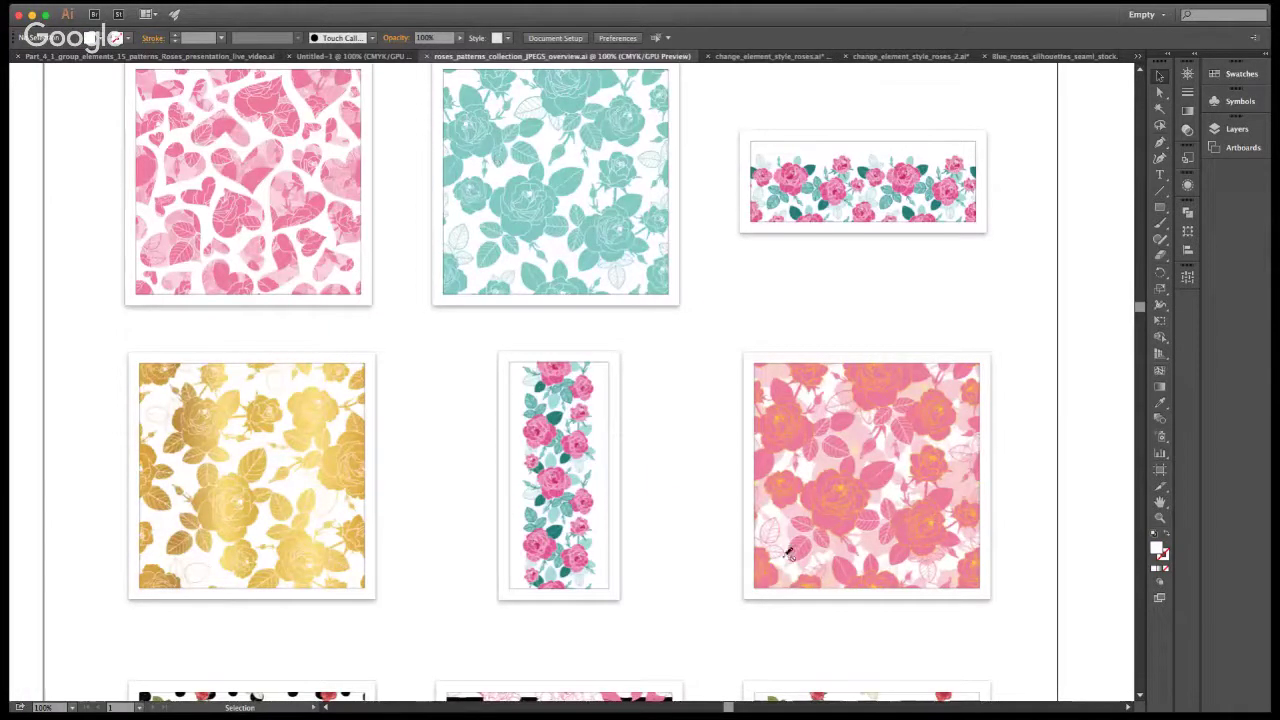
pyautogui.scroll(1, 430, 514)
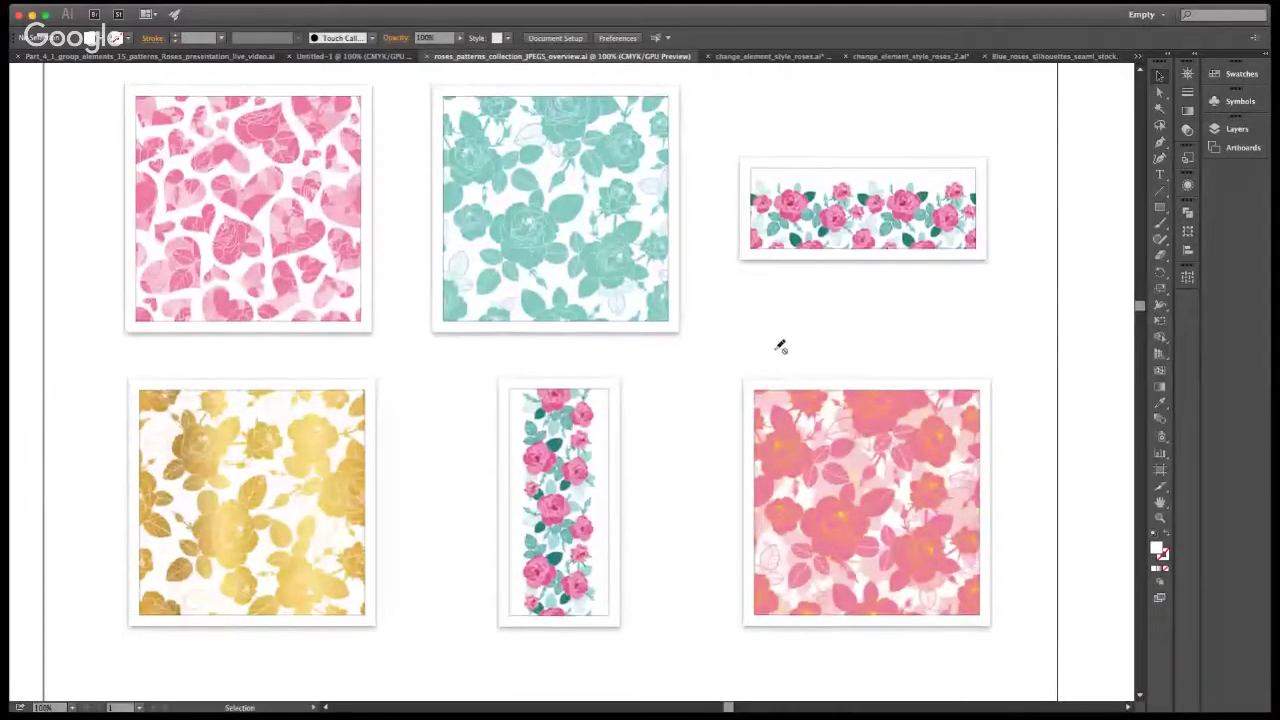
pyautogui.scroll(1, 780, 346)
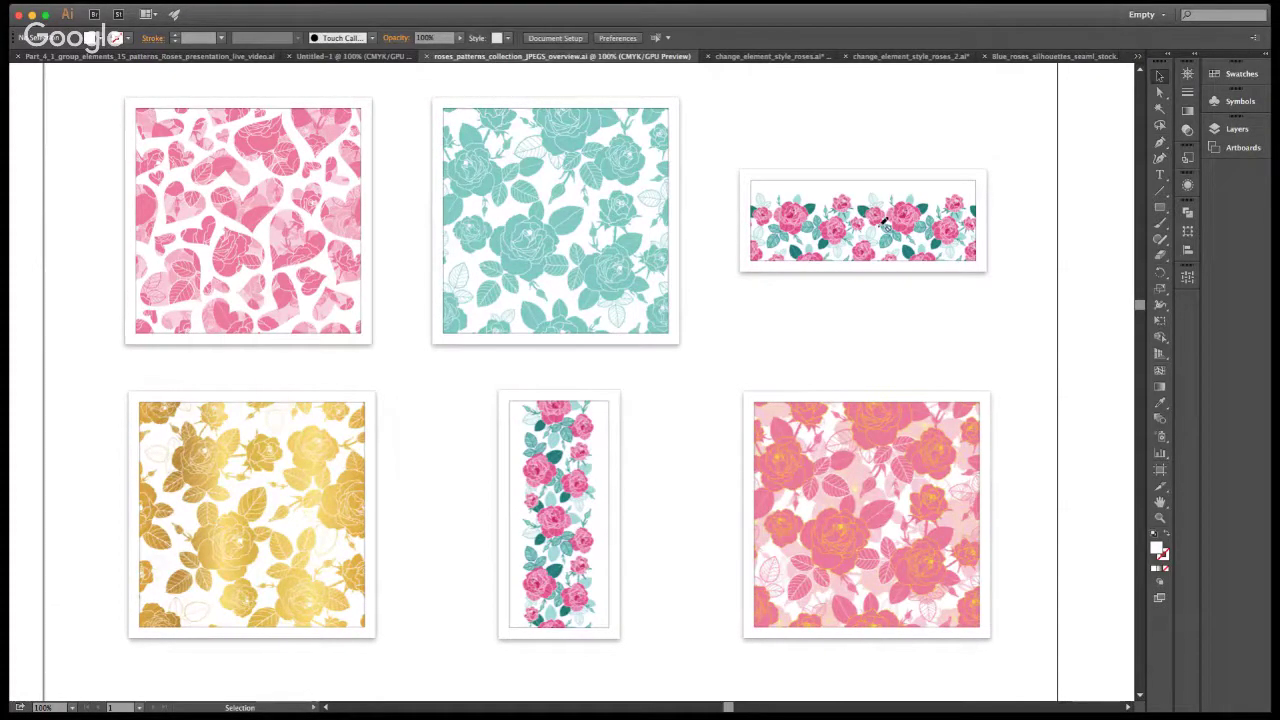
# Review the dotted, striped, silhouette and coloured rose patterns throughout the collection overview, down to the last row
pyautogui.scroll(-5, 701, 434)
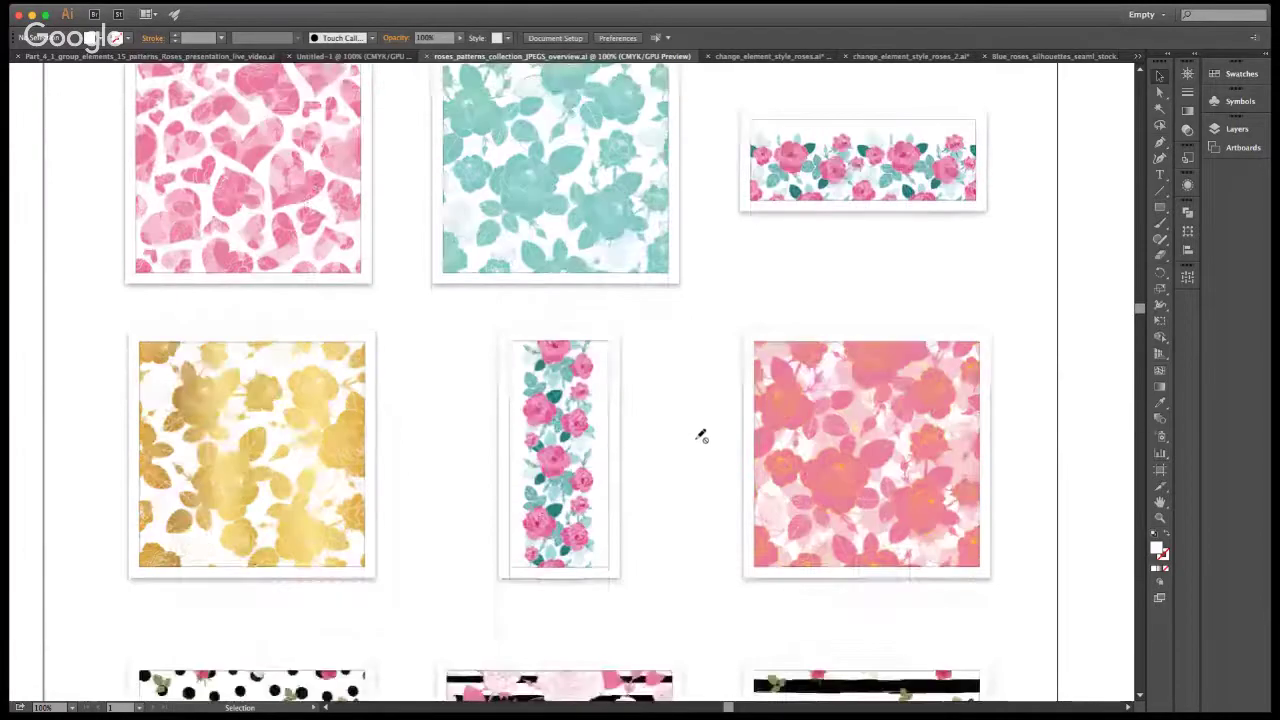
pyautogui.scroll(-5, 743, 423)
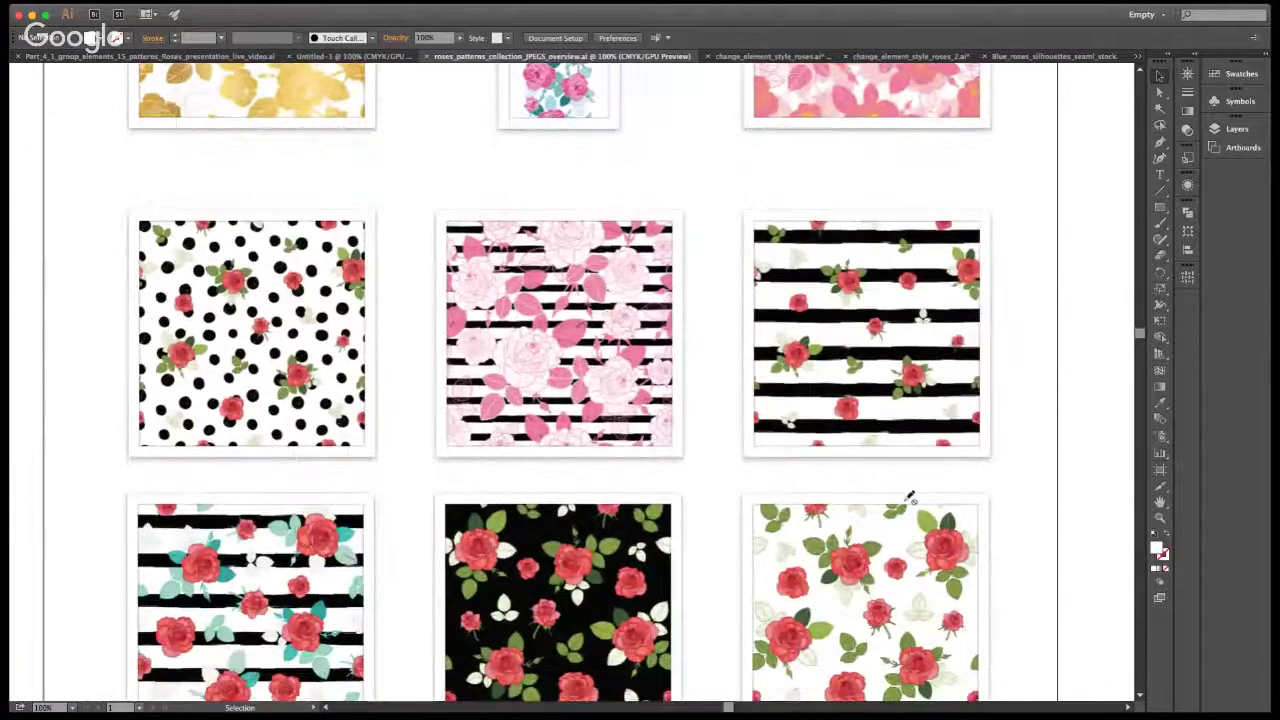
pyautogui.scroll(5, 907, 501)
pyautogui.scroll(6, 907, 501)
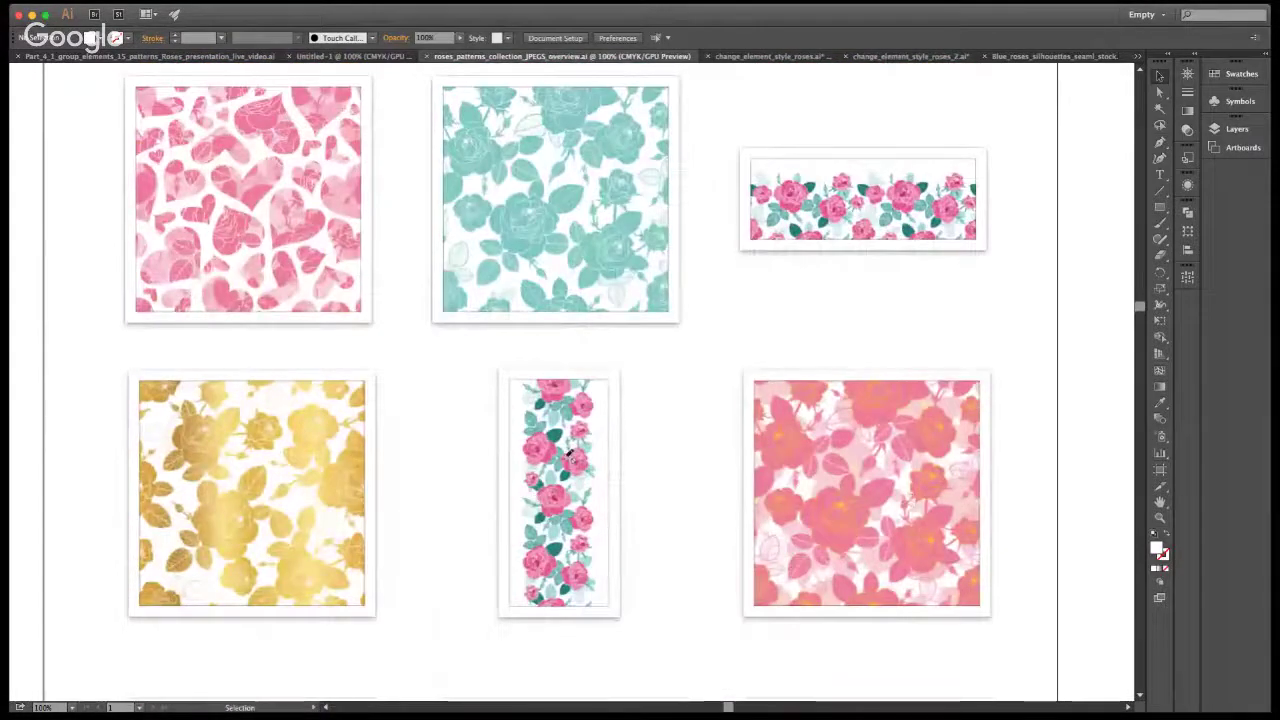
pyautogui.scroll(1, 633, 427)
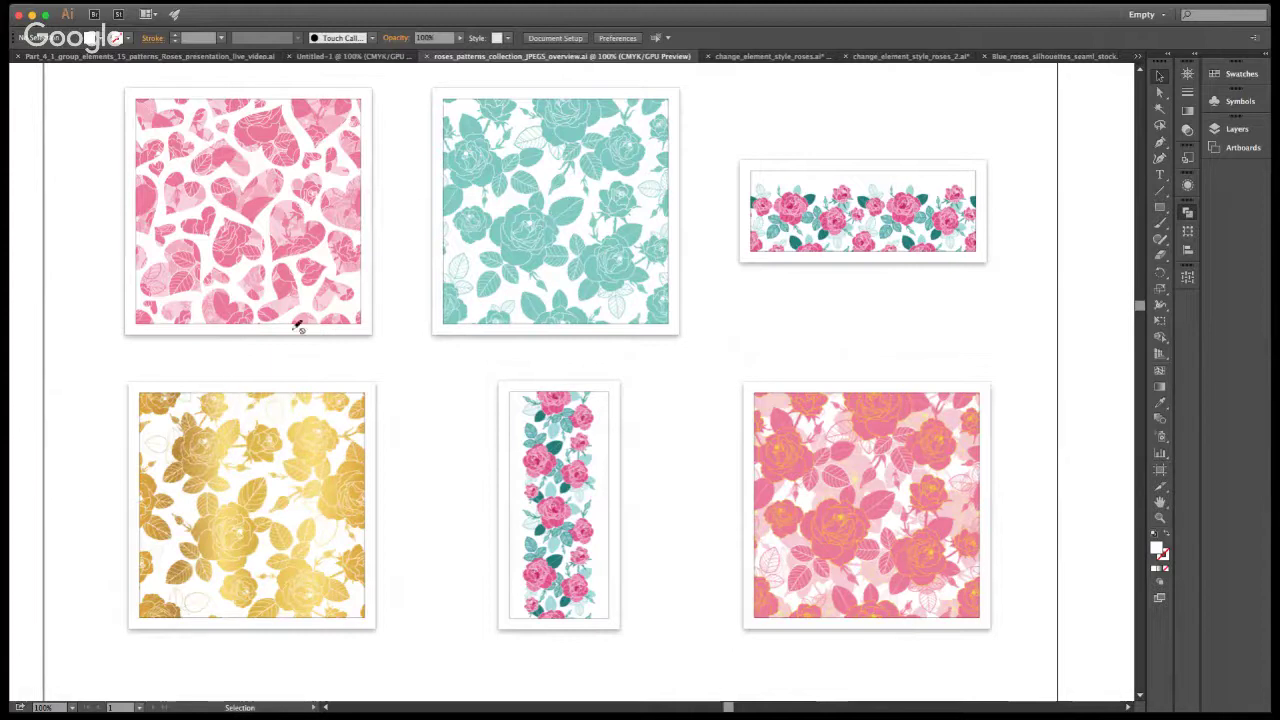
pyautogui.scroll(1, 213, 262)
pyautogui.scroll(1, 213, 262)
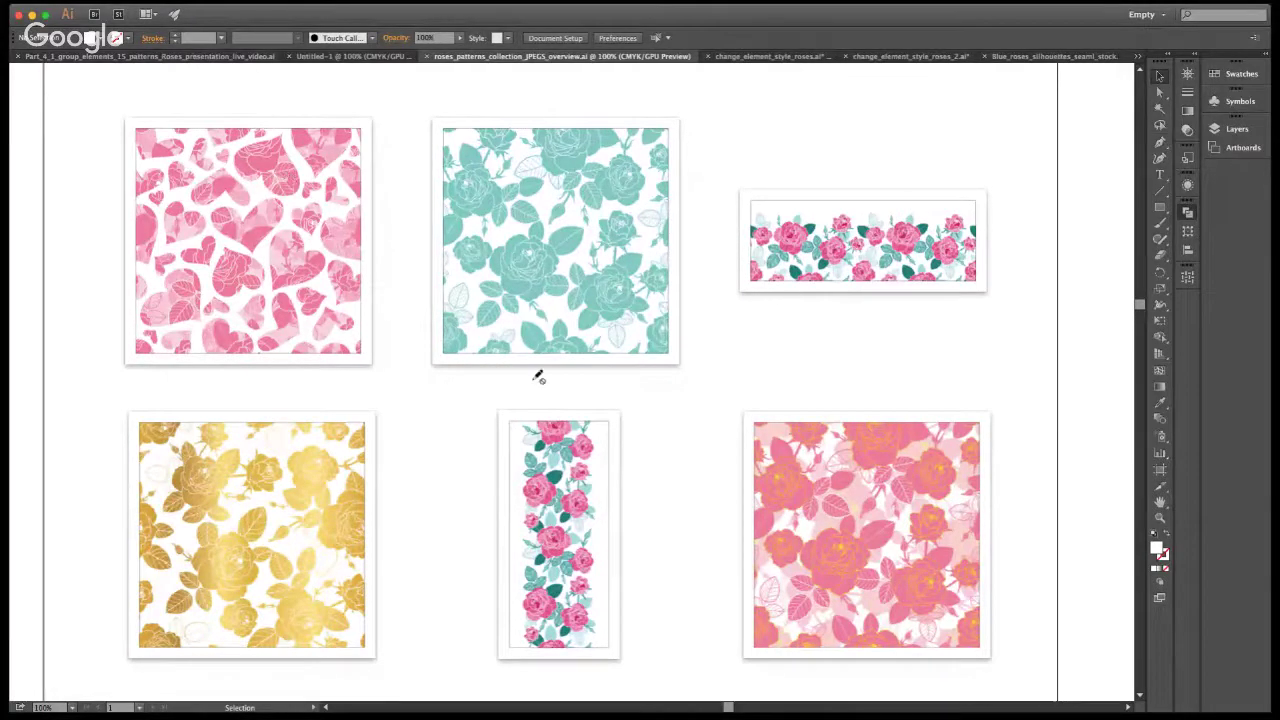
pyautogui.scroll(-2, 432, 410)
pyautogui.scroll(-15, 432, 410)
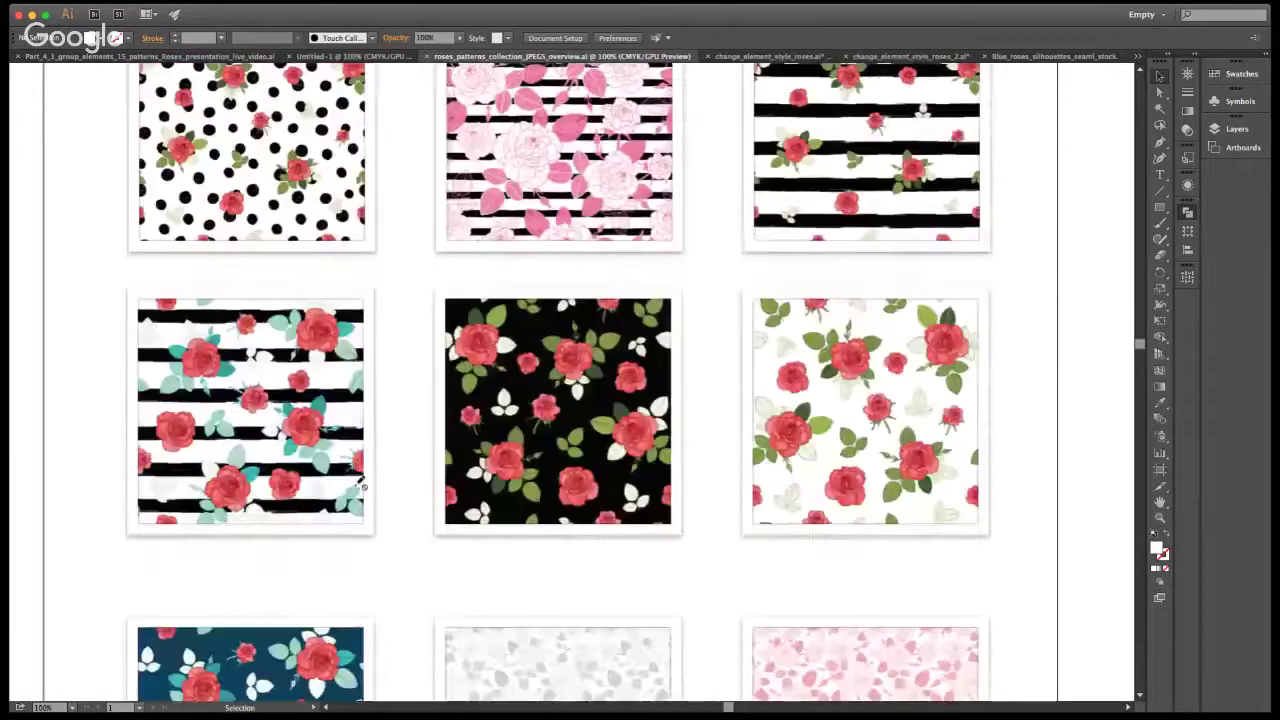
pyautogui.scroll(-12, 362, 484)
pyautogui.scroll(-6, 270, 276)
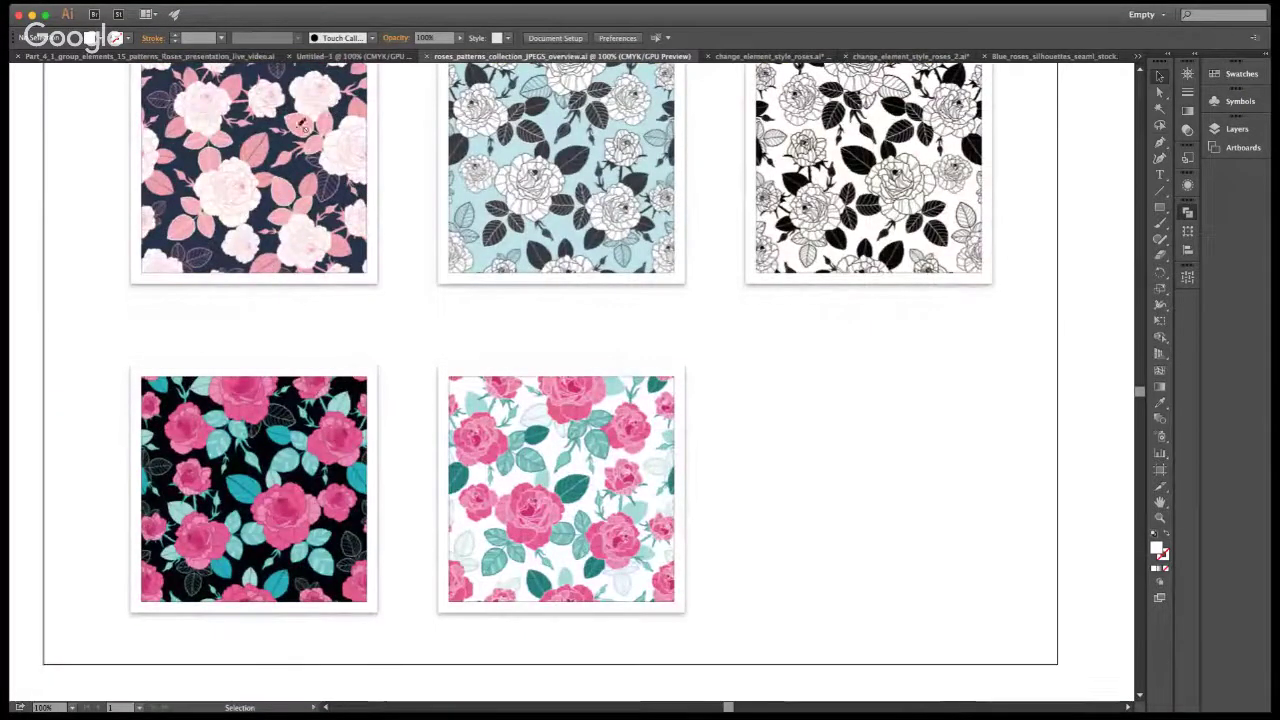
# Switch to the Part_4_1 group elements presentation document and view its Illustrated Checklist Gift section
pyautogui.click(216, 59)
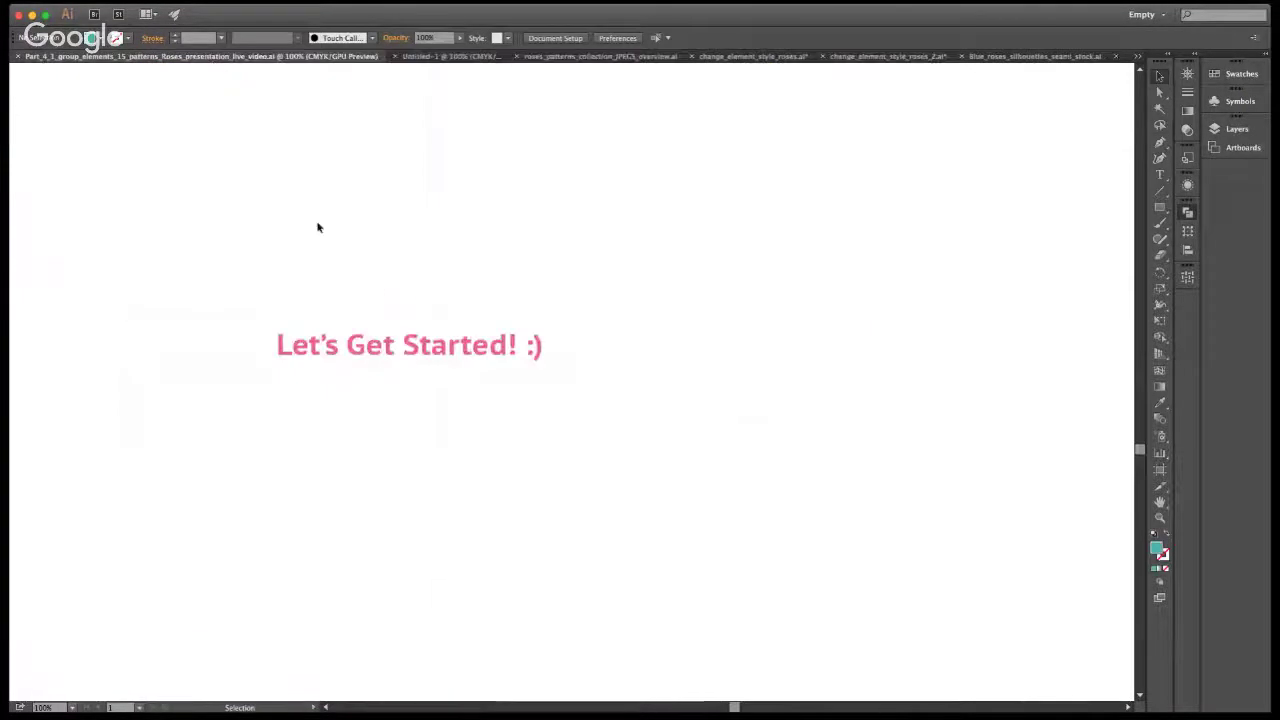
pyautogui.scroll(-15, 610, 335)
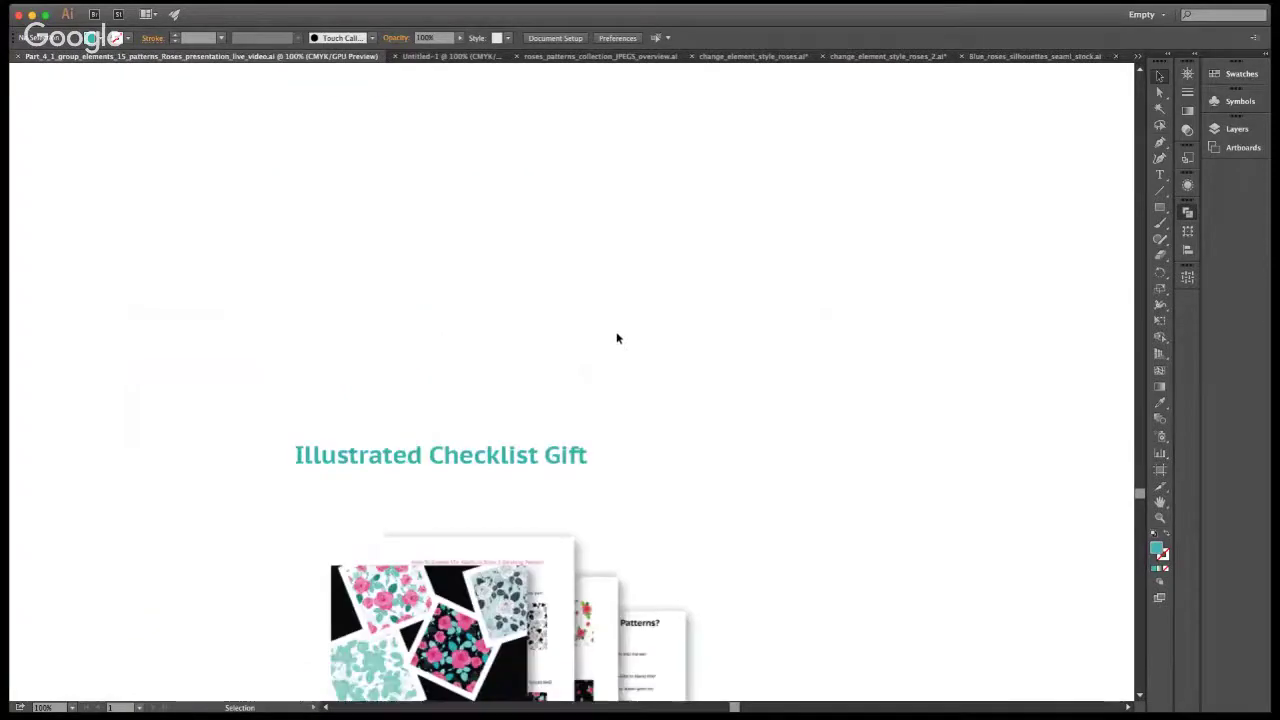
pyautogui.scroll(-3, 624, 338)
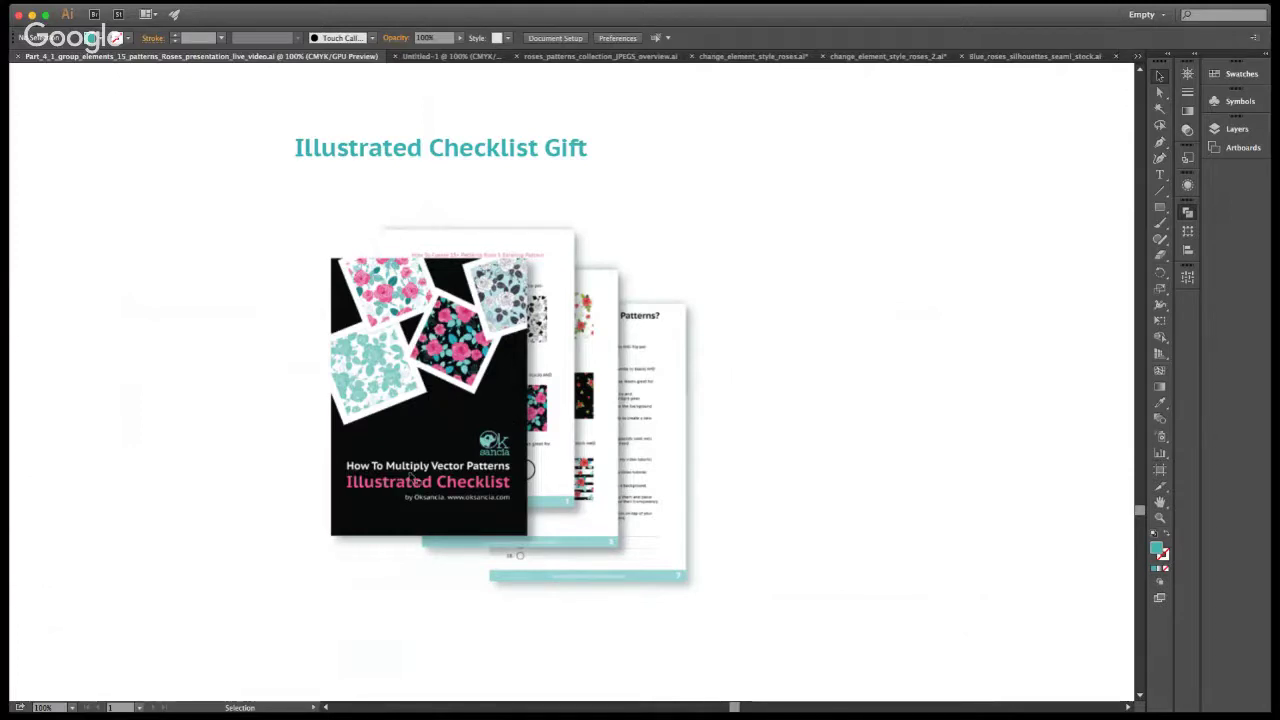
pyautogui.scroll(-1, 237, 476)
pyautogui.scroll(-3, 312, 476)
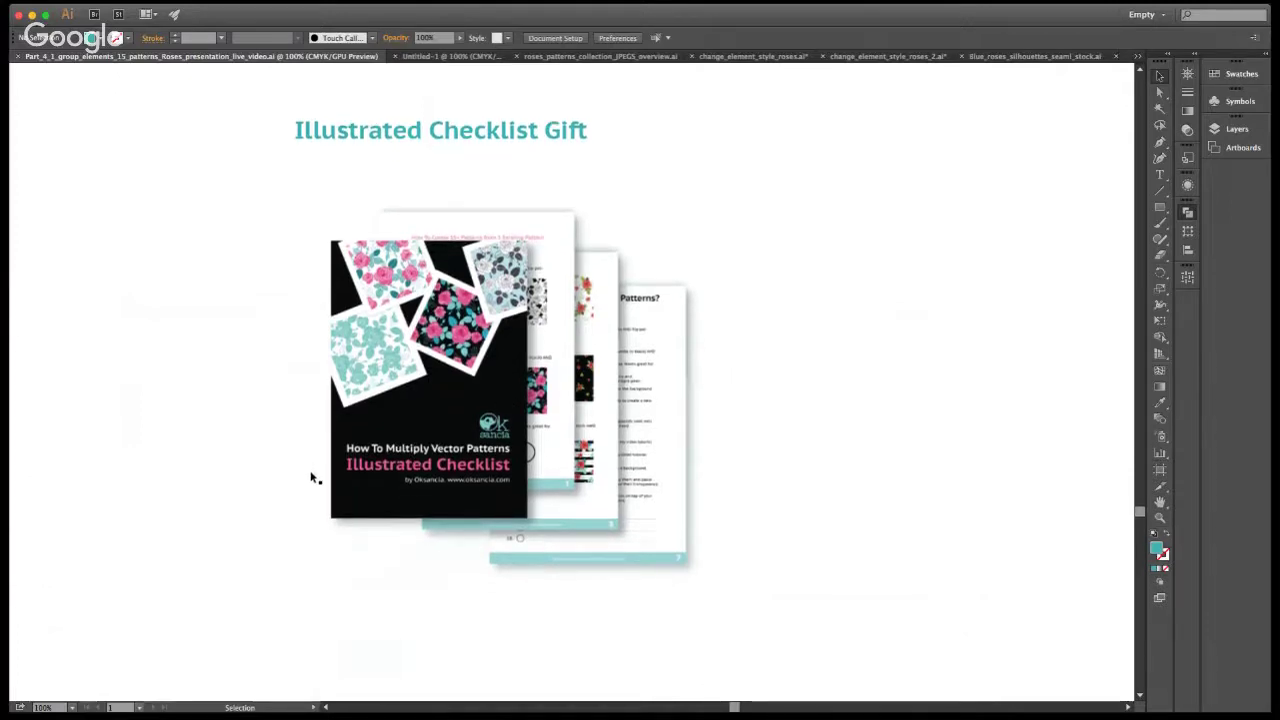
pyautogui.scroll(2, 312, 478)
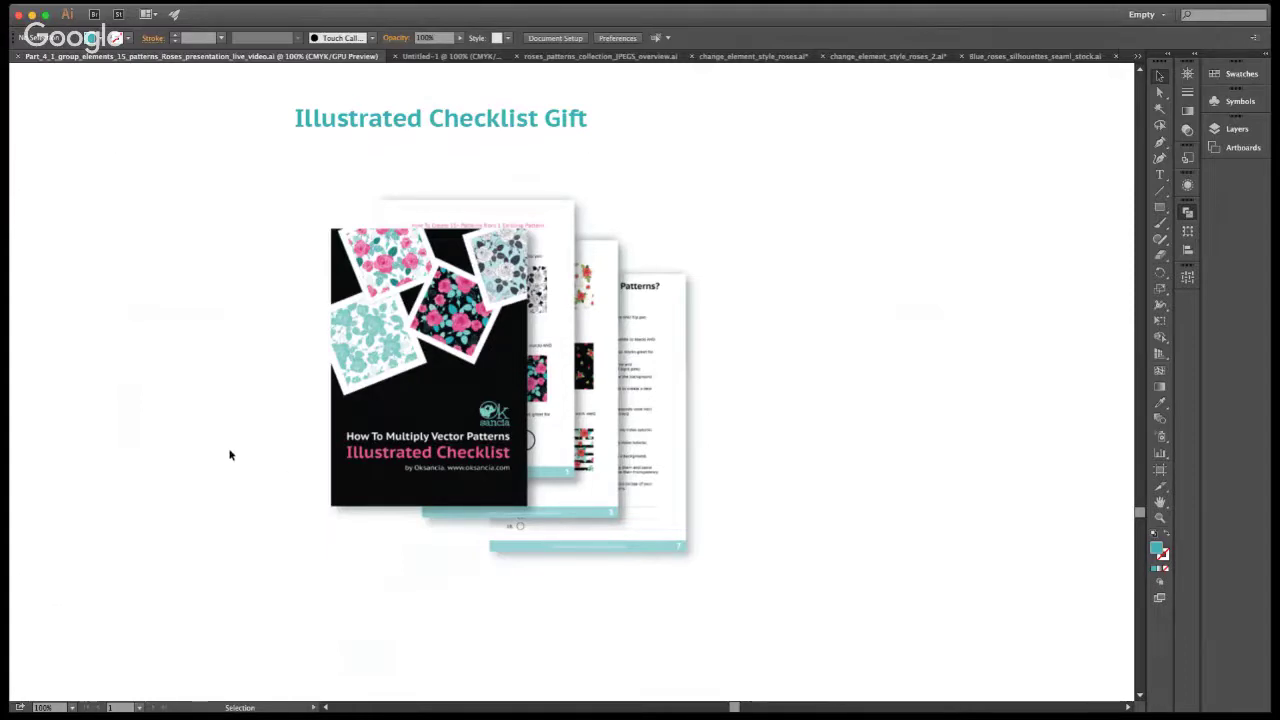
# Read the Assignment section that follows the checklist gift in the presentation
pyautogui.scroll(-1, 215, 455)
pyautogui.scroll(-5, 213, 455)
pyautogui.scroll(-5, 218, 458)
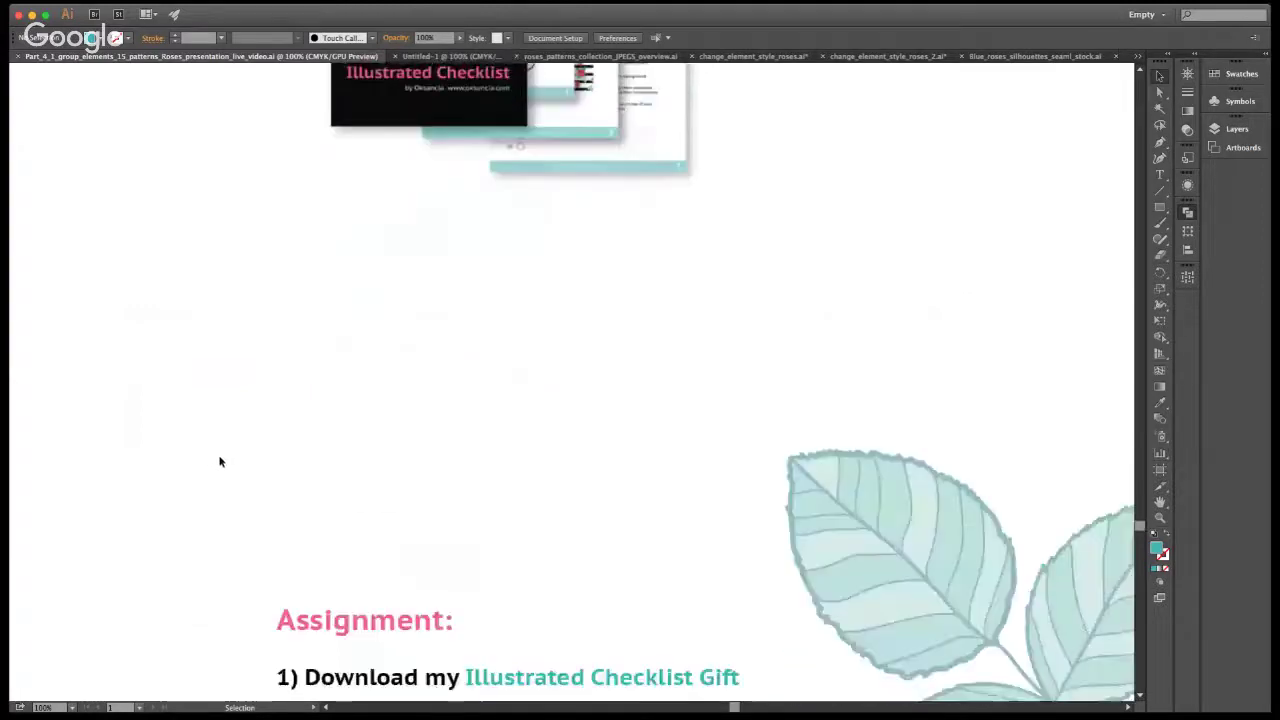
pyautogui.scroll(-5, 220, 459)
pyautogui.scroll(-4, 210, 420)
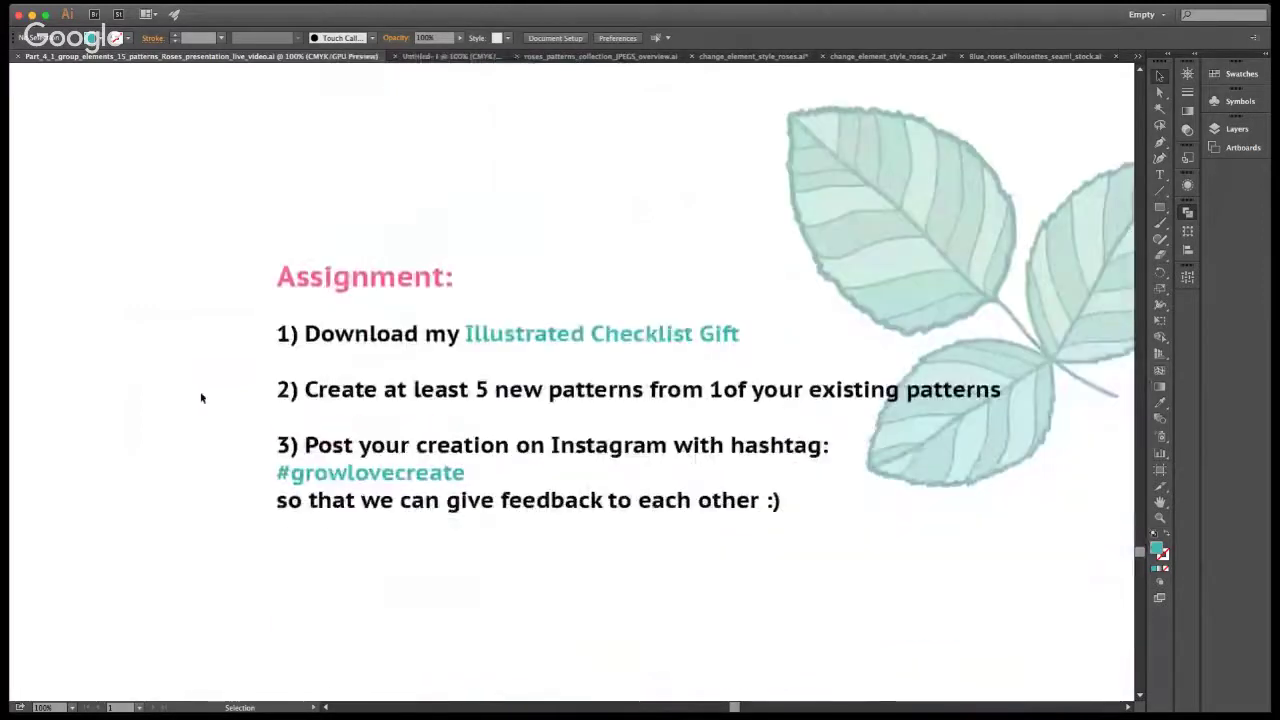